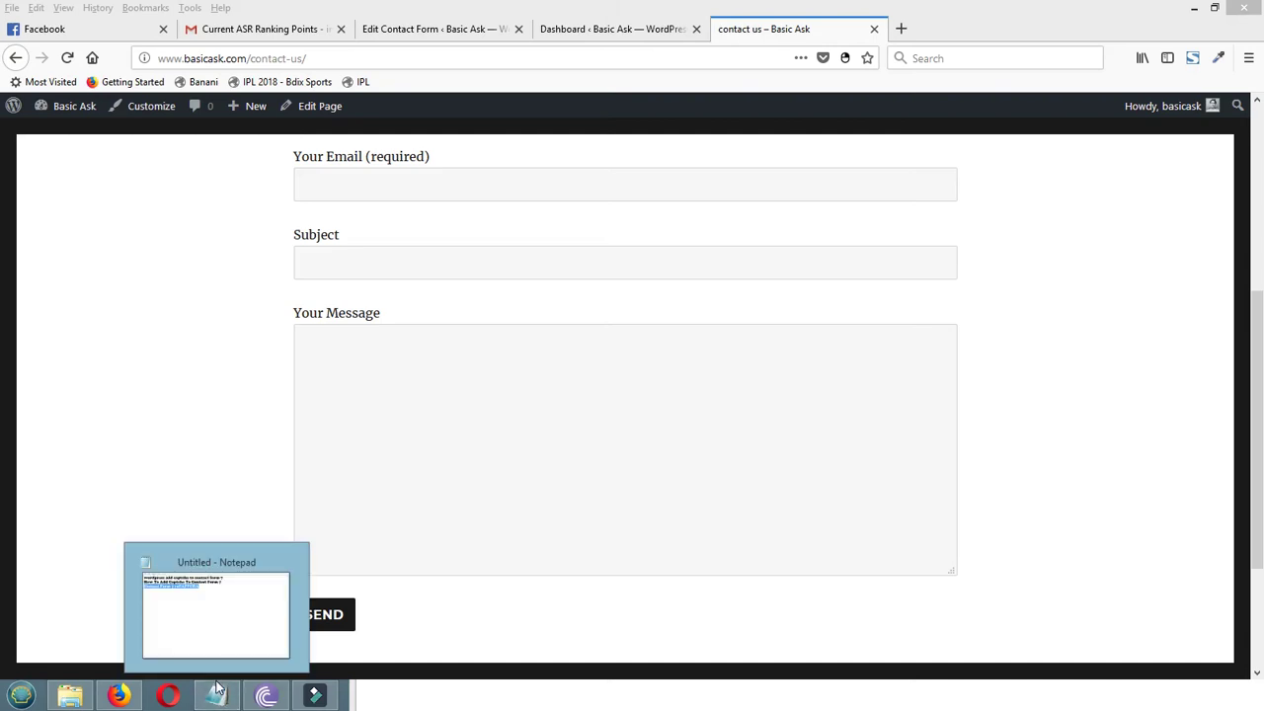
Review the contact form captcha titles in the open Notepad note, and minimize the note
{"action": "left_click", "coordinate": [219, 693]}
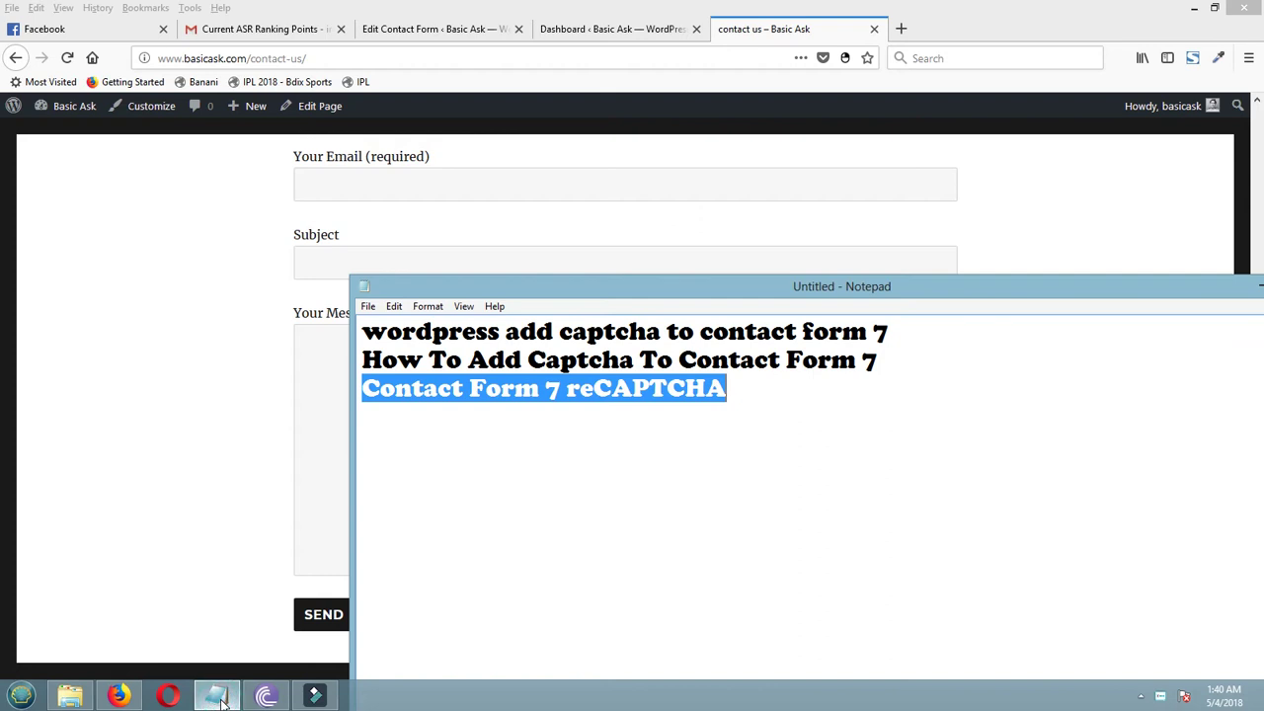
{"action": "left_click", "coordinate": [713, 501]}
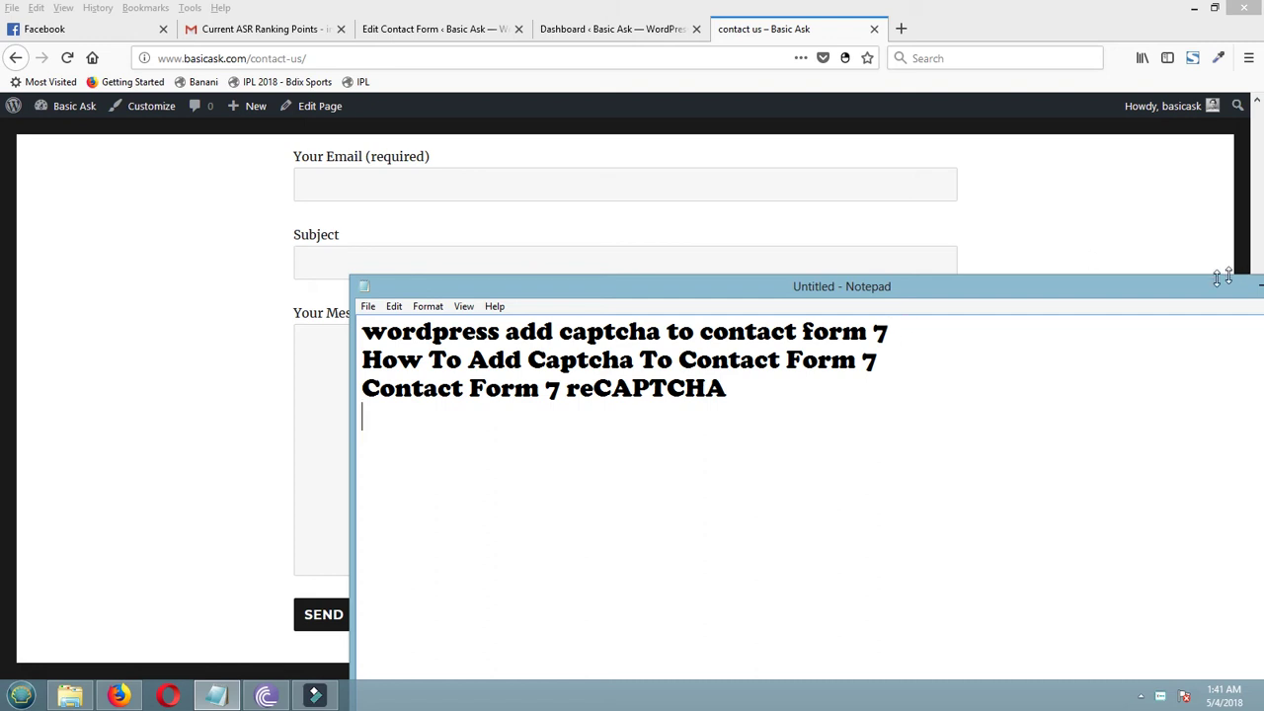
{"action": "mouse_move", "coordinate": [1228, 281]}
{"action": "left_mouse_down"}
{"action": "mouse_move", "coordinate": [1199, 286]}
{"action": "mouse_move", "coordinate": [1209, 279]}
{"action": "left_mouse_up"}
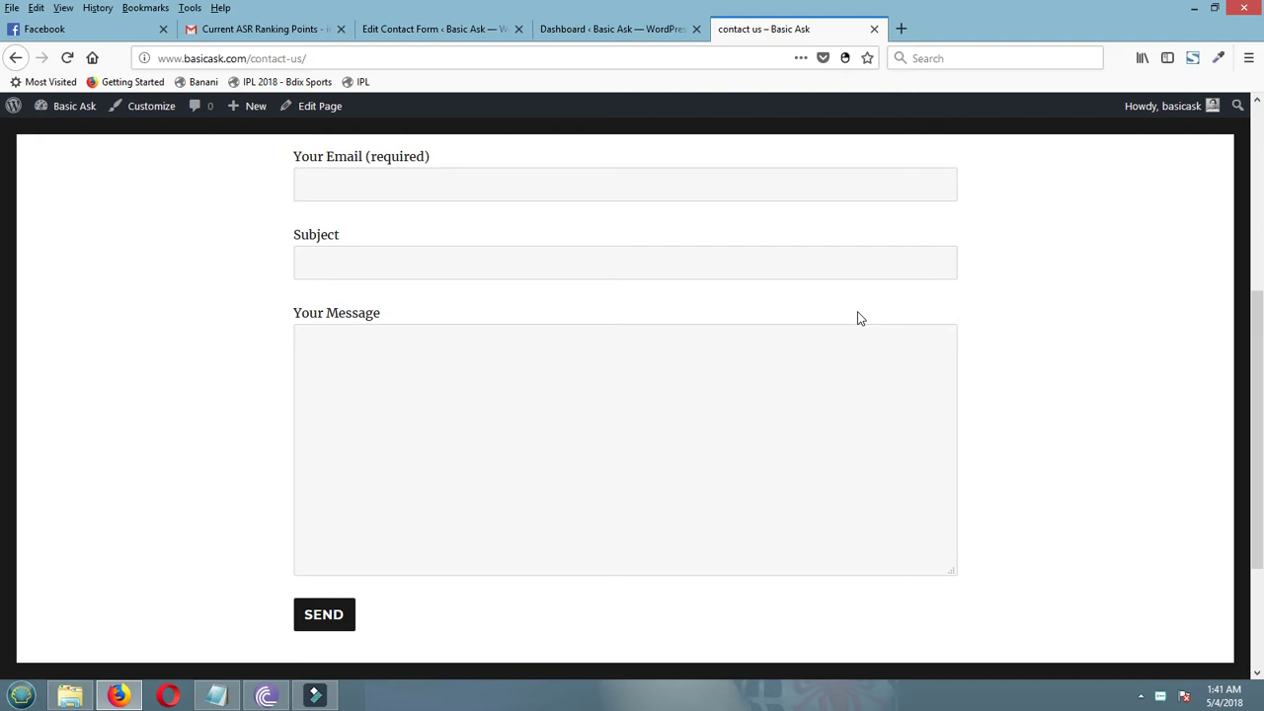
Examine the published contact us page and its name, email, subject and message fields
{"action": "scroll", "coordinate": [955, 335], "scroll_direction": "down", "scroll_amount": 3}
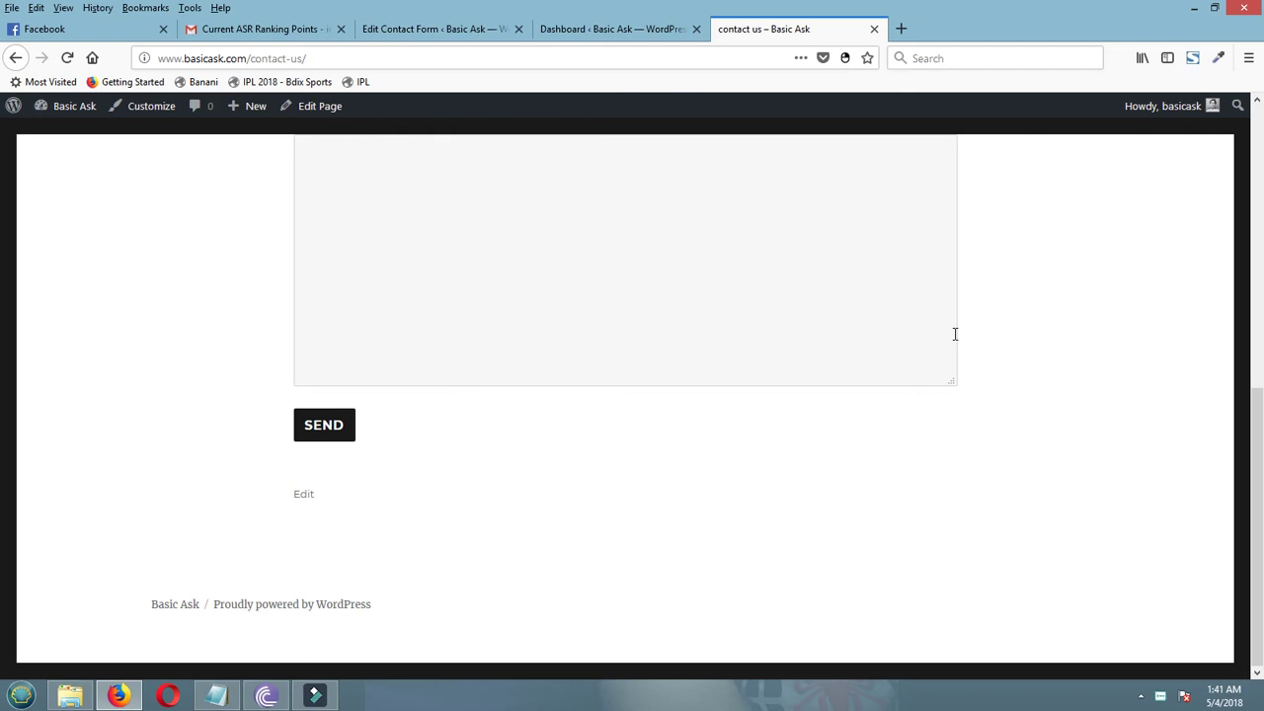
{"action": "scroll", "coordinate": [806, 479], "scroll_direction": "up", "scroll_amount": 8}
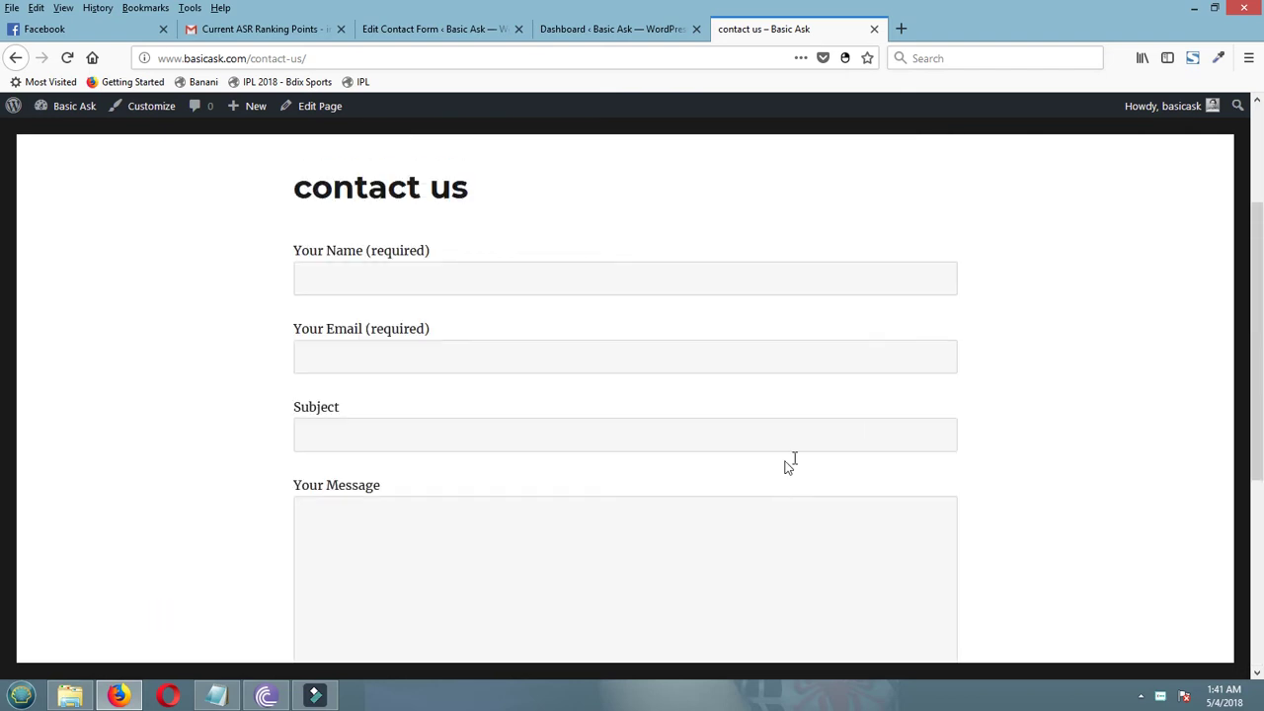
{"action": "left_click", "coordinate": [447, 362]}
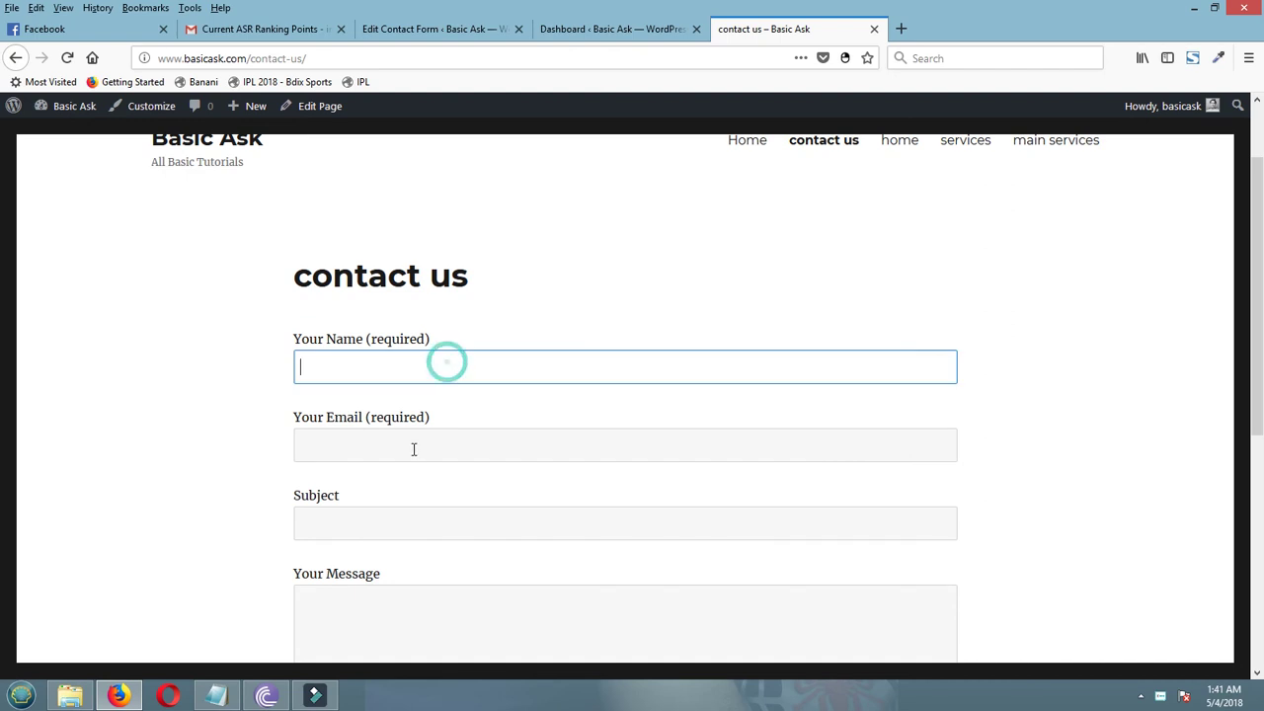
{"action": "left_click", "coordinate": [415, 449]}
{"action": "left_click", "coordinate": [487, 542]}
{"action": "scroll", "coordinate": [551, 525], "scroll_direction": "down", "scroll_amount": 1}
{"action": "scroll", "coordinate": [551, 523], "scroll_direction": "down", "scroll_amount": 3}
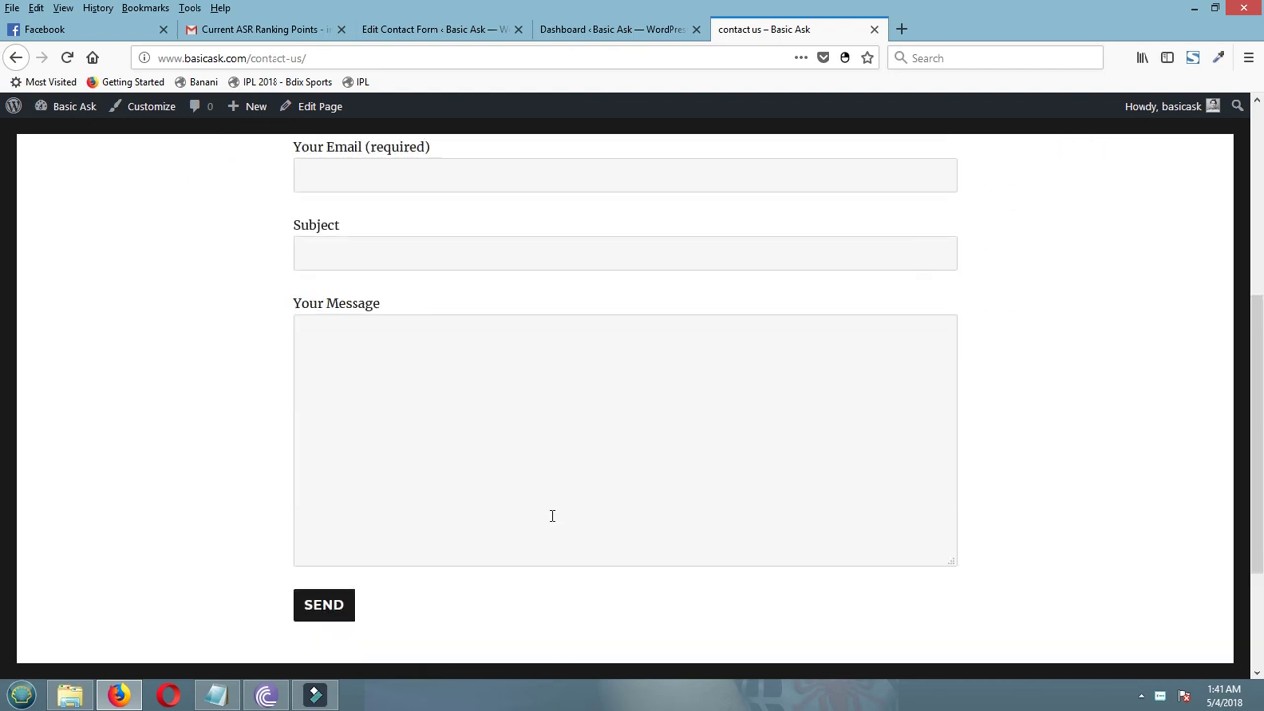
{"action": "scroll", "coordinate": [550, 512], "scroll_direction": "up", "scroll_amount": 4}
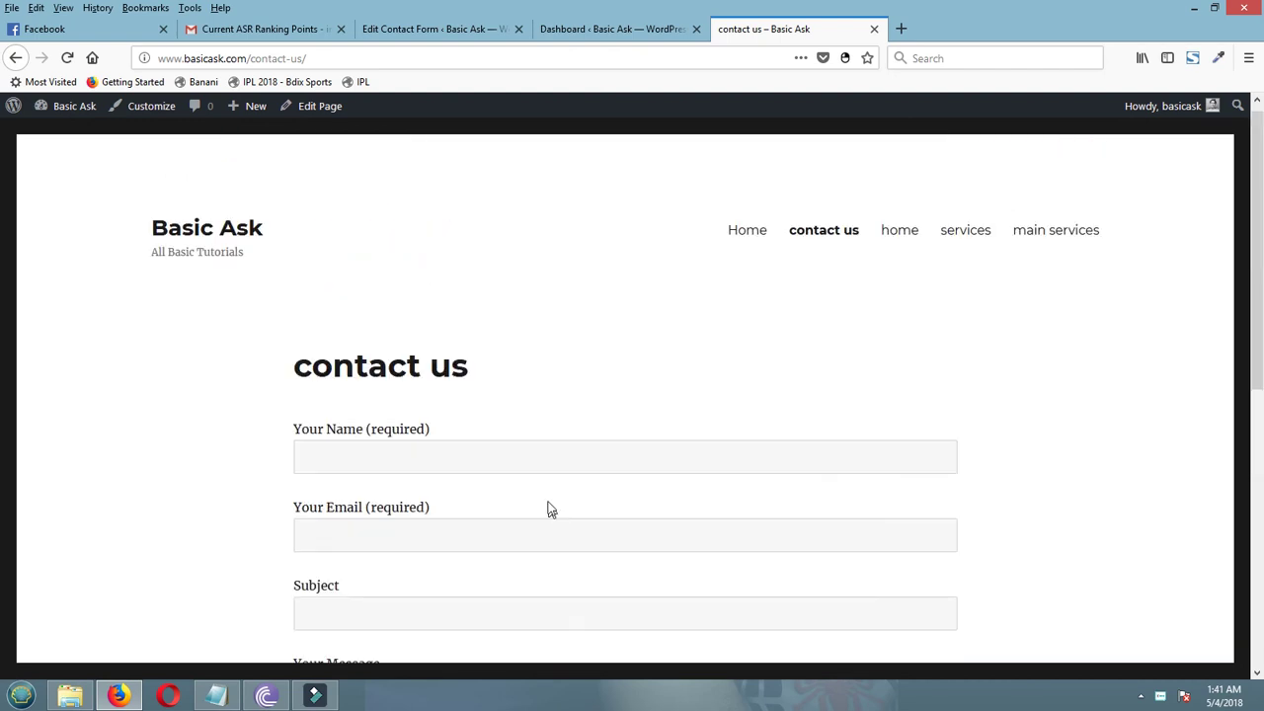
Fill in the contact form's name and email fields with the saved sender name and email address
{"action": "left_click", "coordinate": [451, 454]}
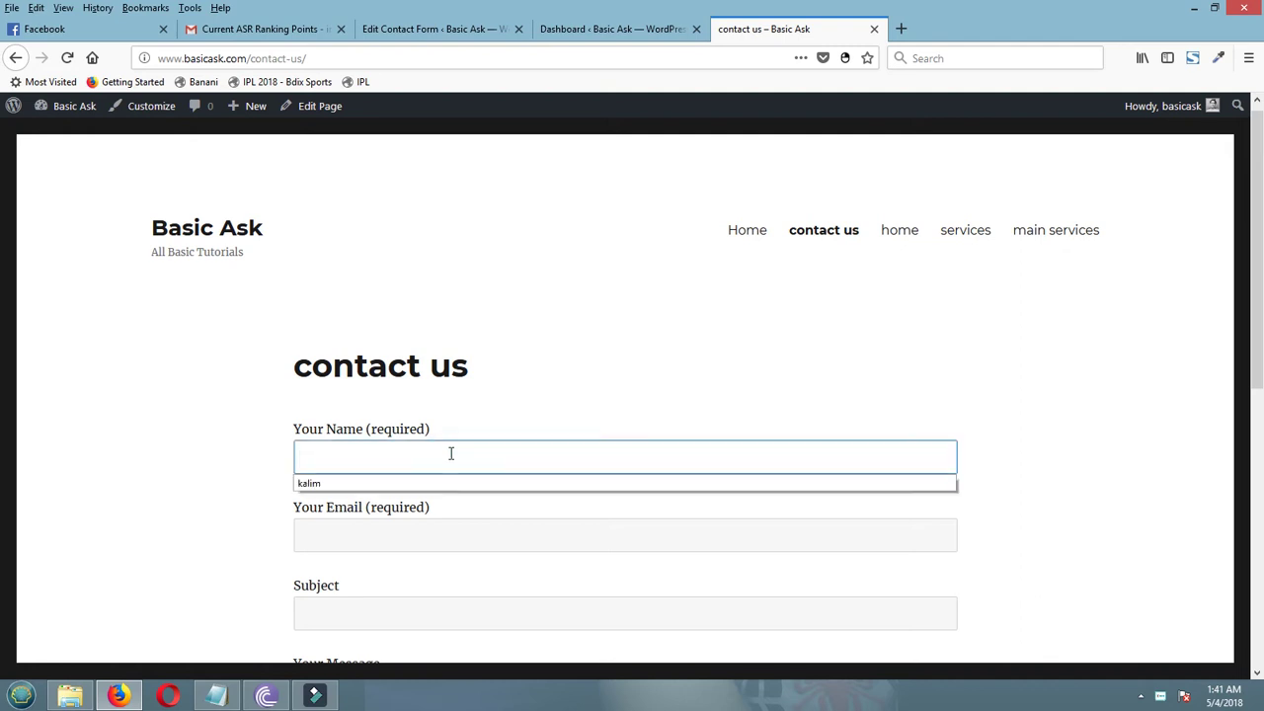
{"action": "left_click", "coordinate": [450, 455]}
{"action": "left_click", "coordinate": [450, 454]}
{"action": "left_click", "coordinate": [402, 485]}
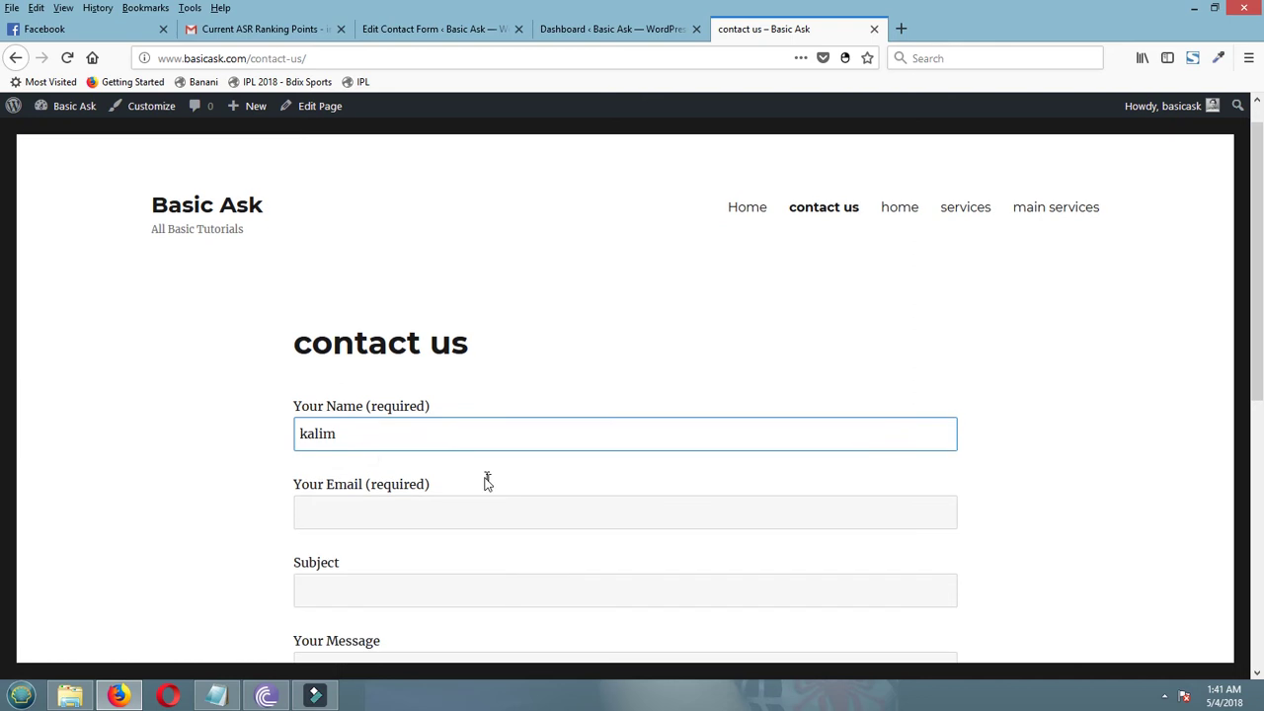
{"action": "scroll", "coordinate": [395, 384], "scroll_direction": "down", "scroll_amount": 2}
{"action": "left_click", "coordinate": [392, 349]}
{"action": "left_click", "coordinate": [390, 348]}
{"action": "left_click", "coordinate": [371, 382]}
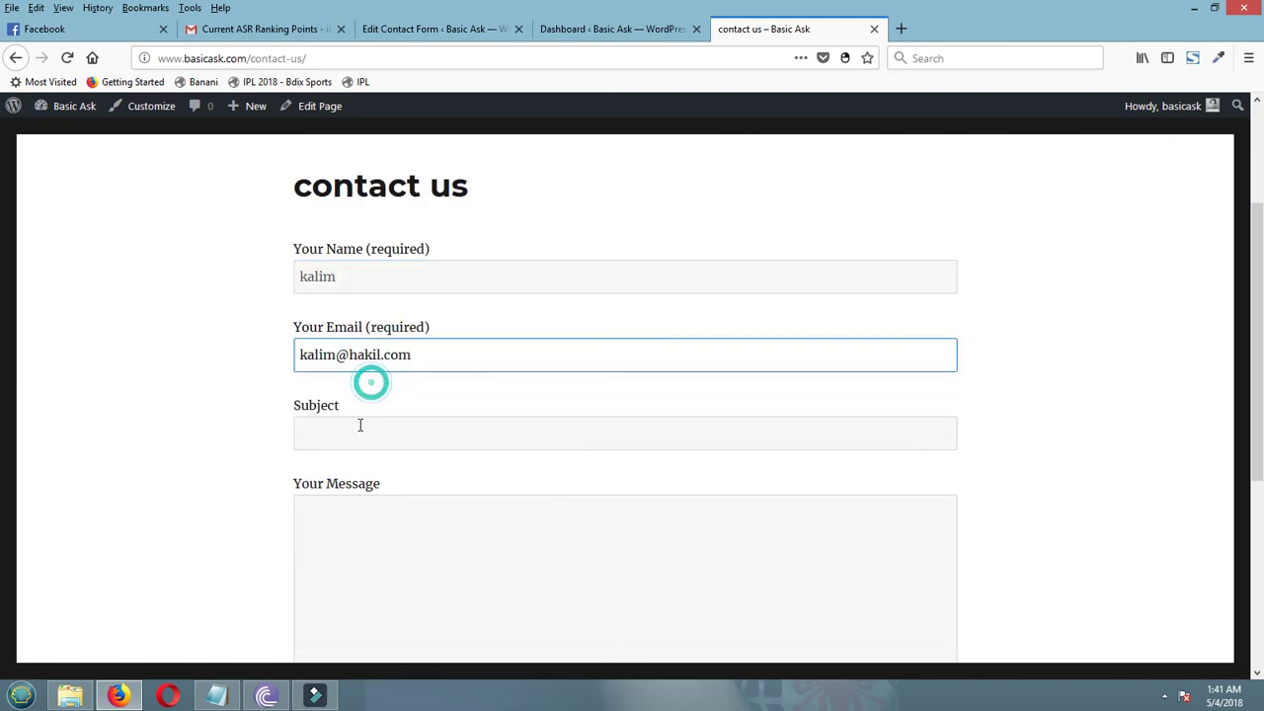
Enter "test" as the subject and "test mail" as the message, and send the contact form
{"action": "left_click", "coordinate": [358, 428]}
{"action": "left_click", "coordinate": [358, 427]}
{"action": "left_click", "coordinate": [334, 472]}
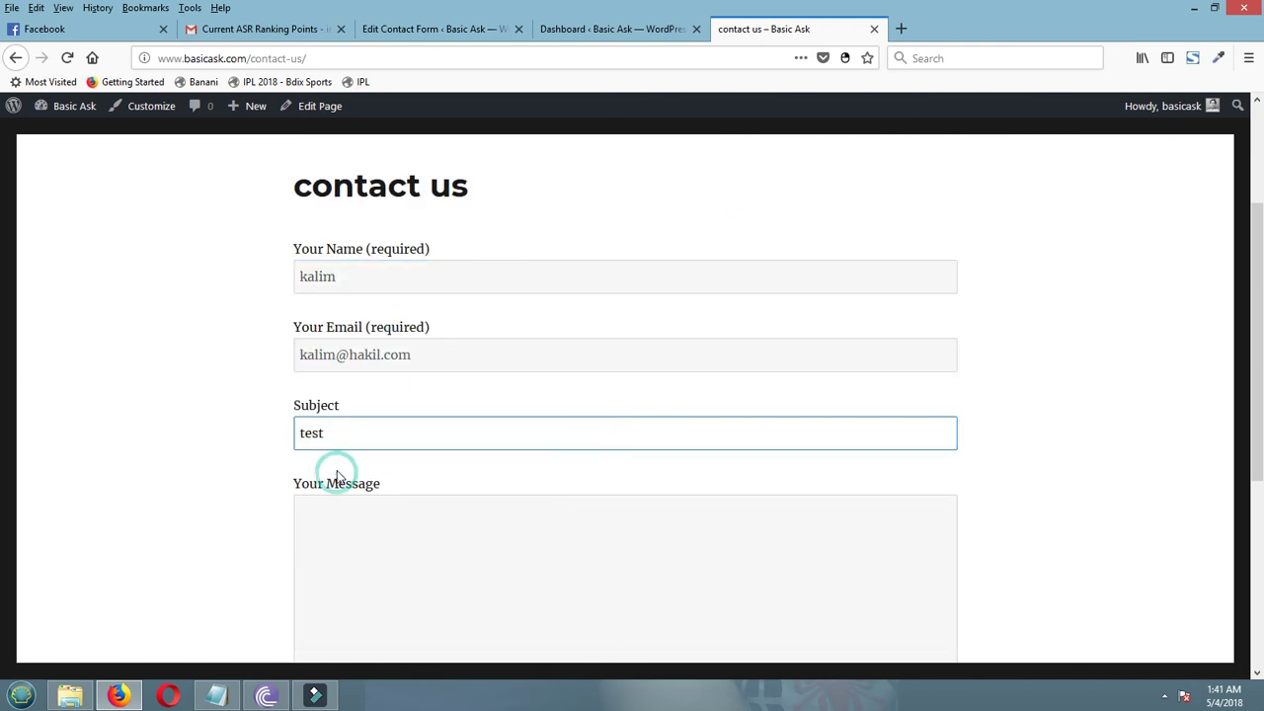
{"action": "left_click", "coordinate": [388, 527]}
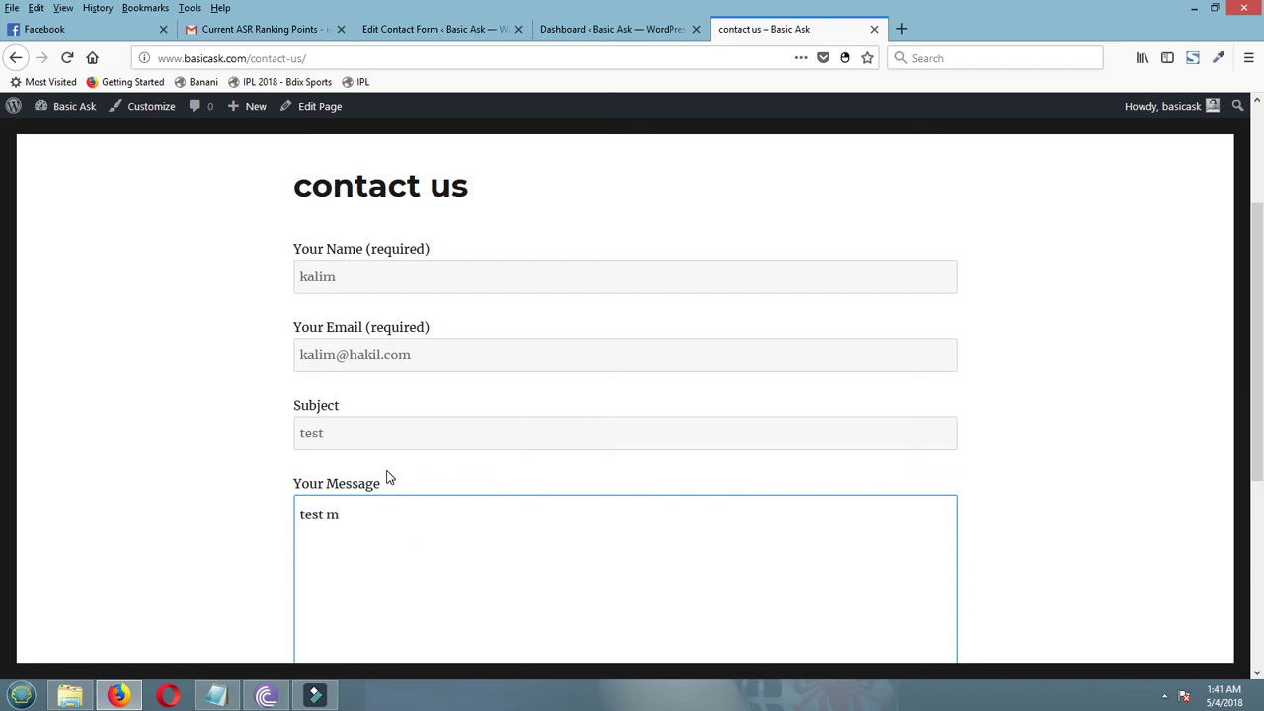
{"action": "scroll", "coordinate": [464, 454], "scroll_direction": "down", "scroll_amount": 4}
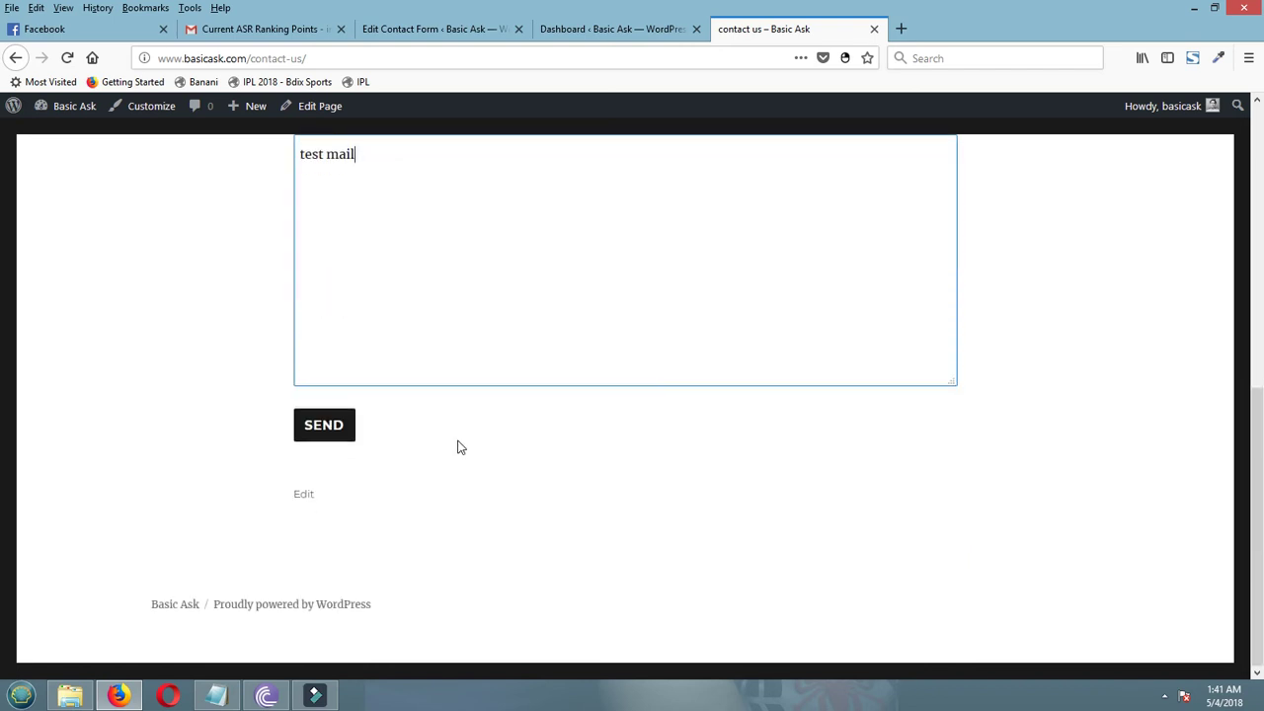
{"action": "left_click", "coordinate": [323, 426]}
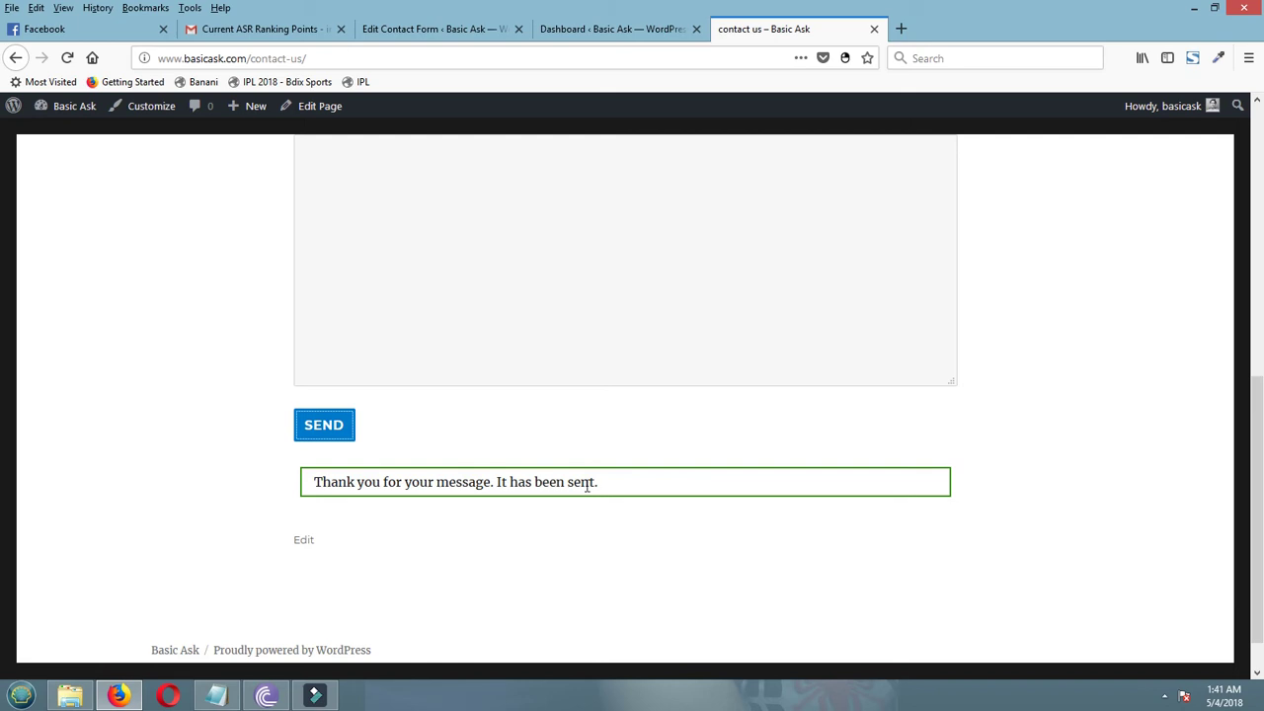
{"action": "scroll", "coordinate": [585, 478], "scroll_direction": "up", "scroll_amount": 3}
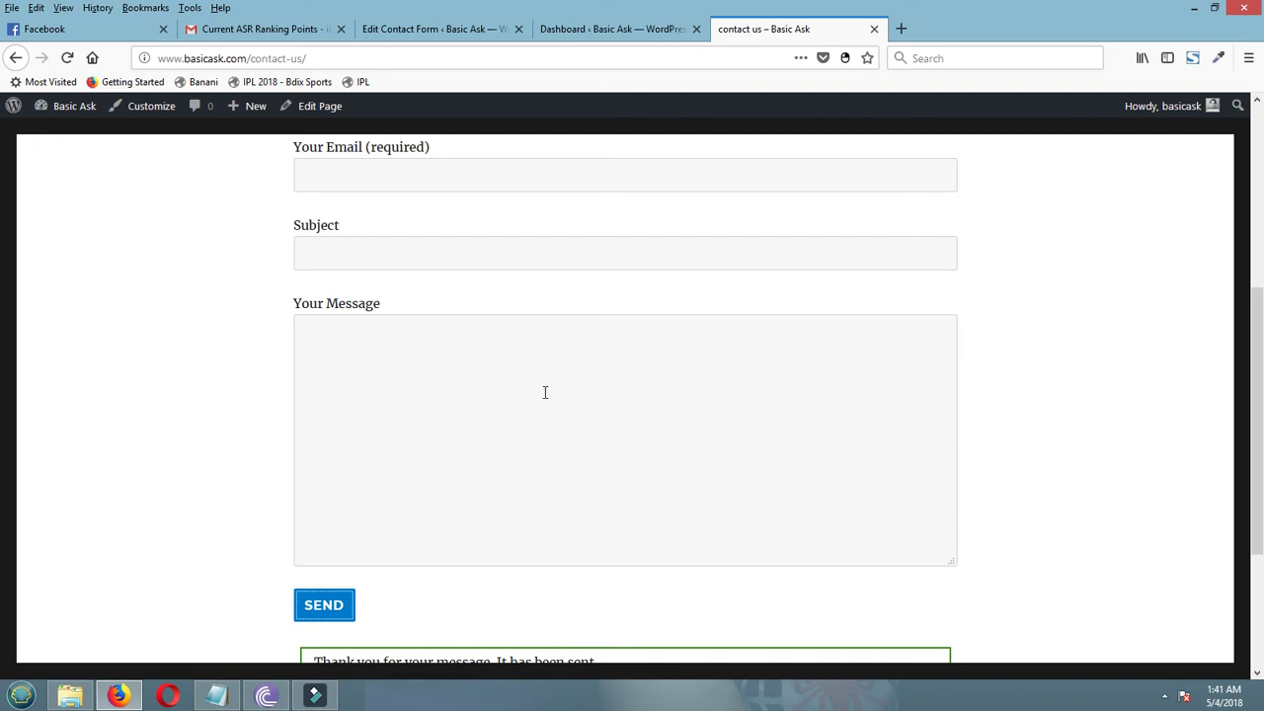
{"action": "scroll", "coordinate": [542, 393], "scroll_direction": "down", "scroll_amount": 3}
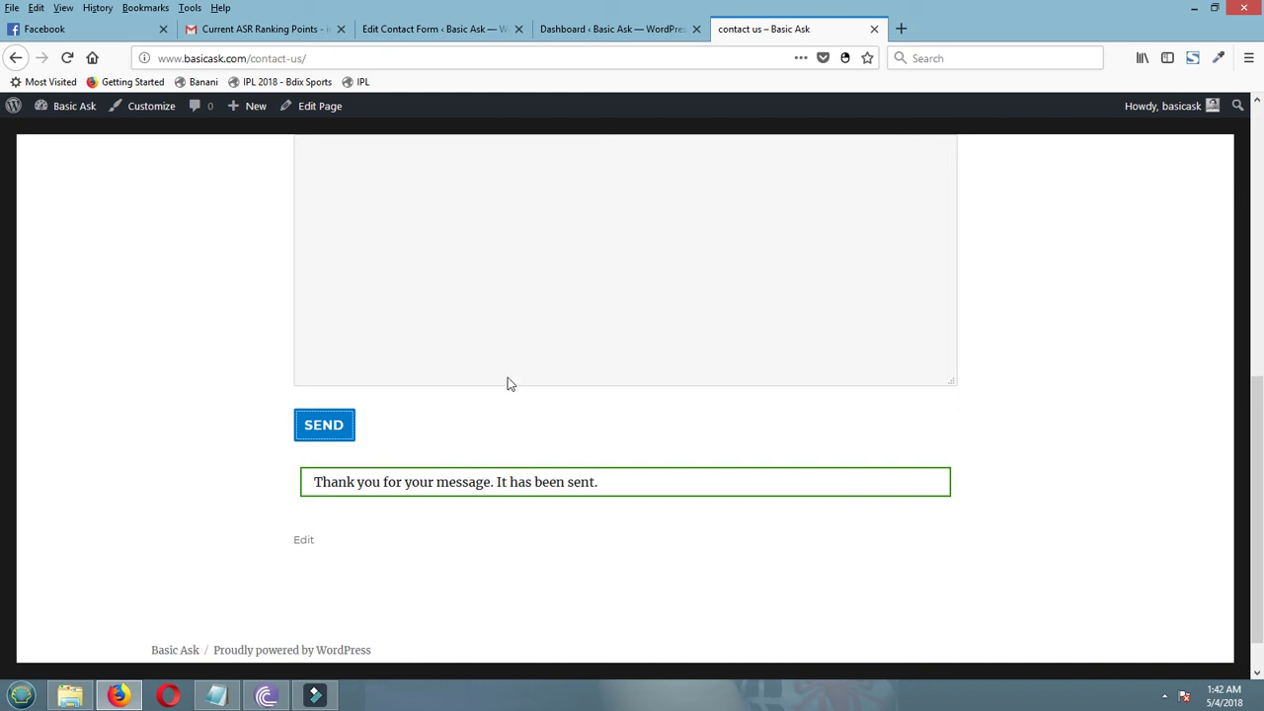
Open the Contact integration settings from the WordPress dashboard and follow the google.com/recaptcha link
{"action": "left_click", "coordinate": [568, 33]}
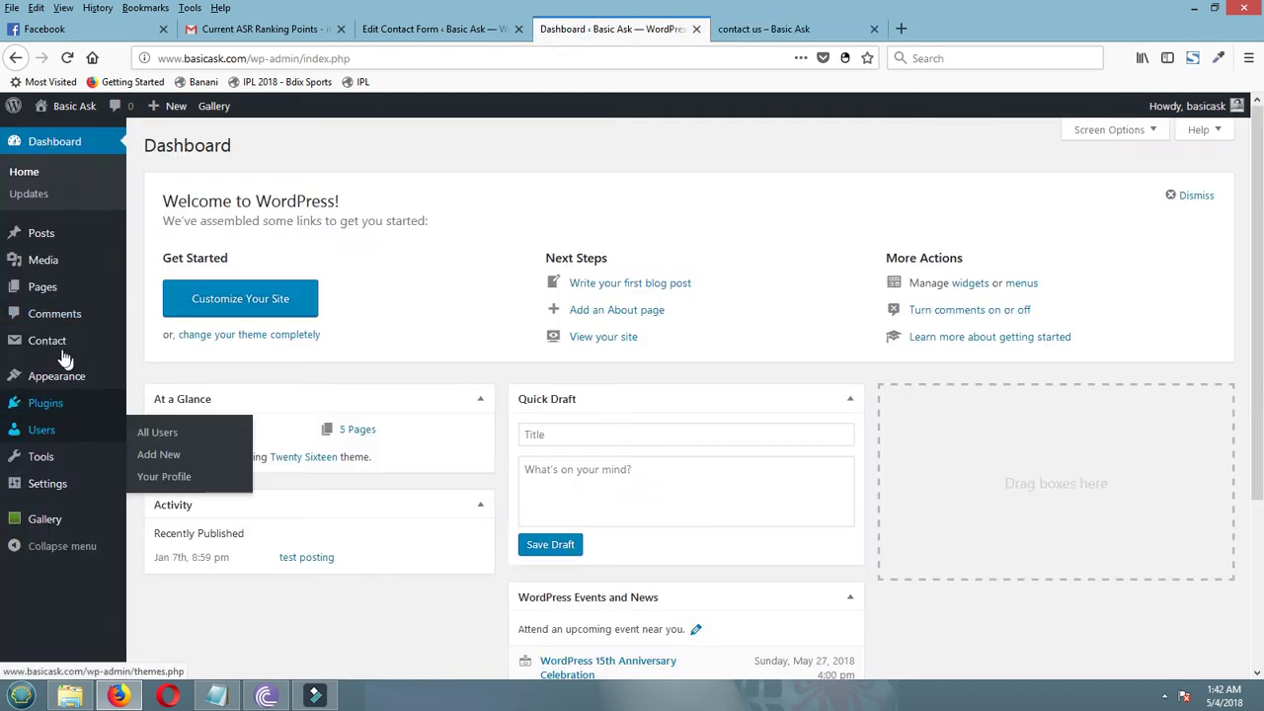
{"action": "mouse_move", "coordinate": [56, 356]}
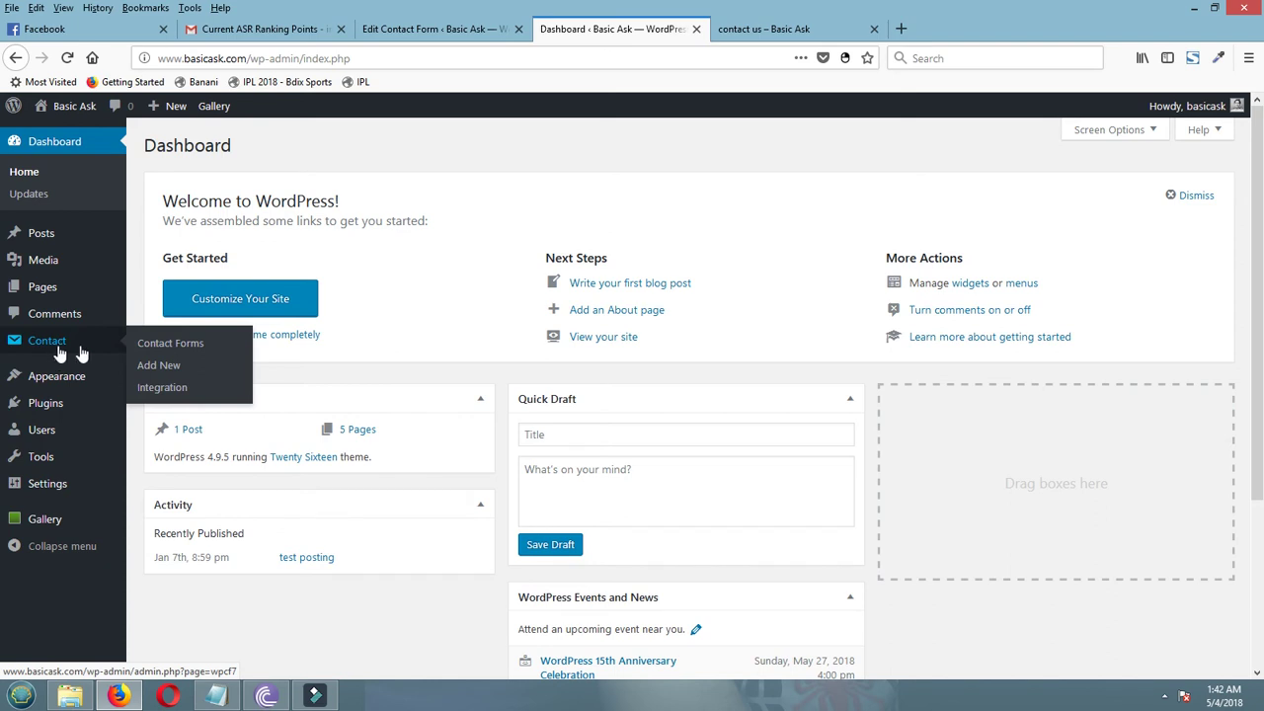
{"action": "left_click", "coordinate": [162, 390]}
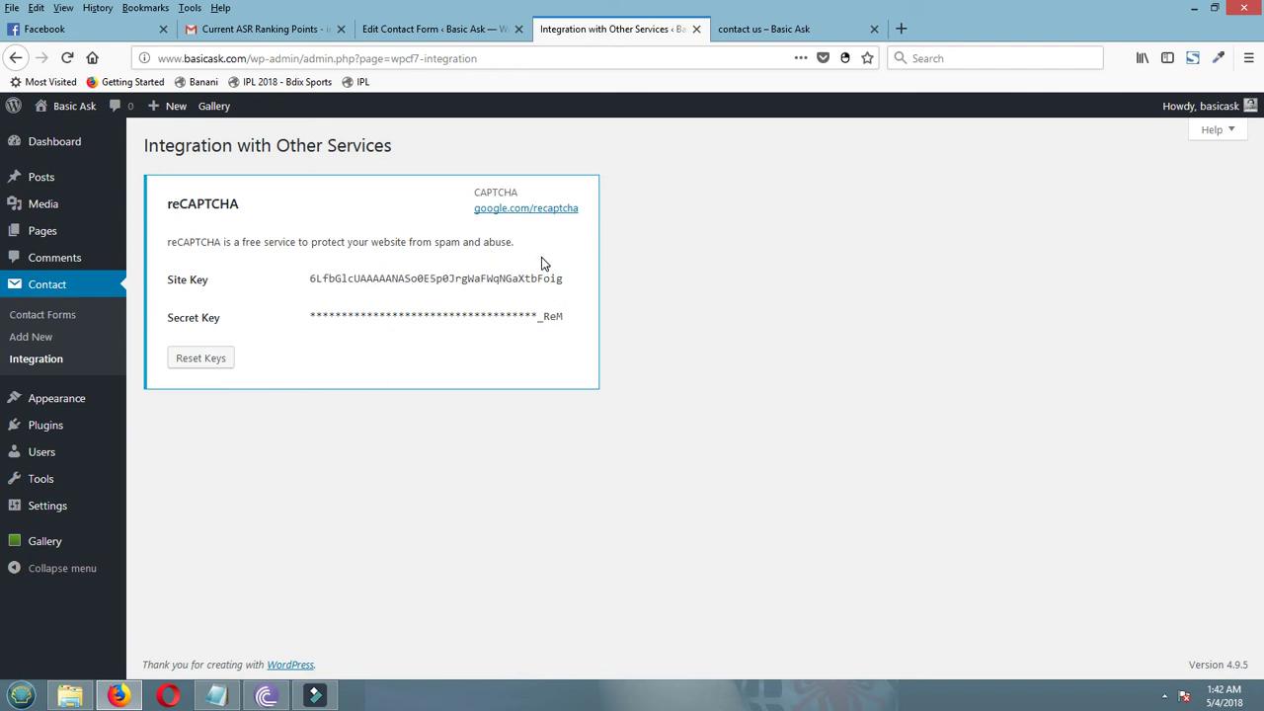
{"action": "left_click", "coordinate": [533, 216]}
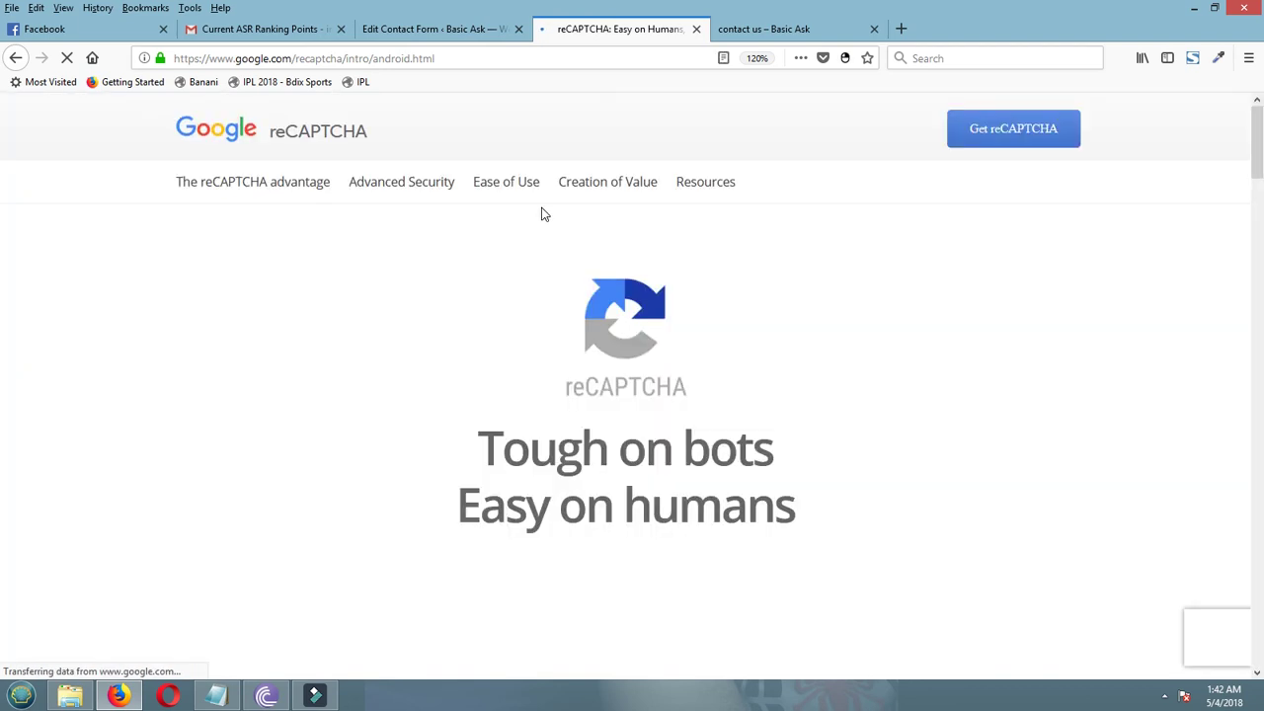
Open the Contact integration settings in the contact forms browser tab and reset the reCAPTCHA keys
{"action": "left_click", "coordinate": [464, 29]}
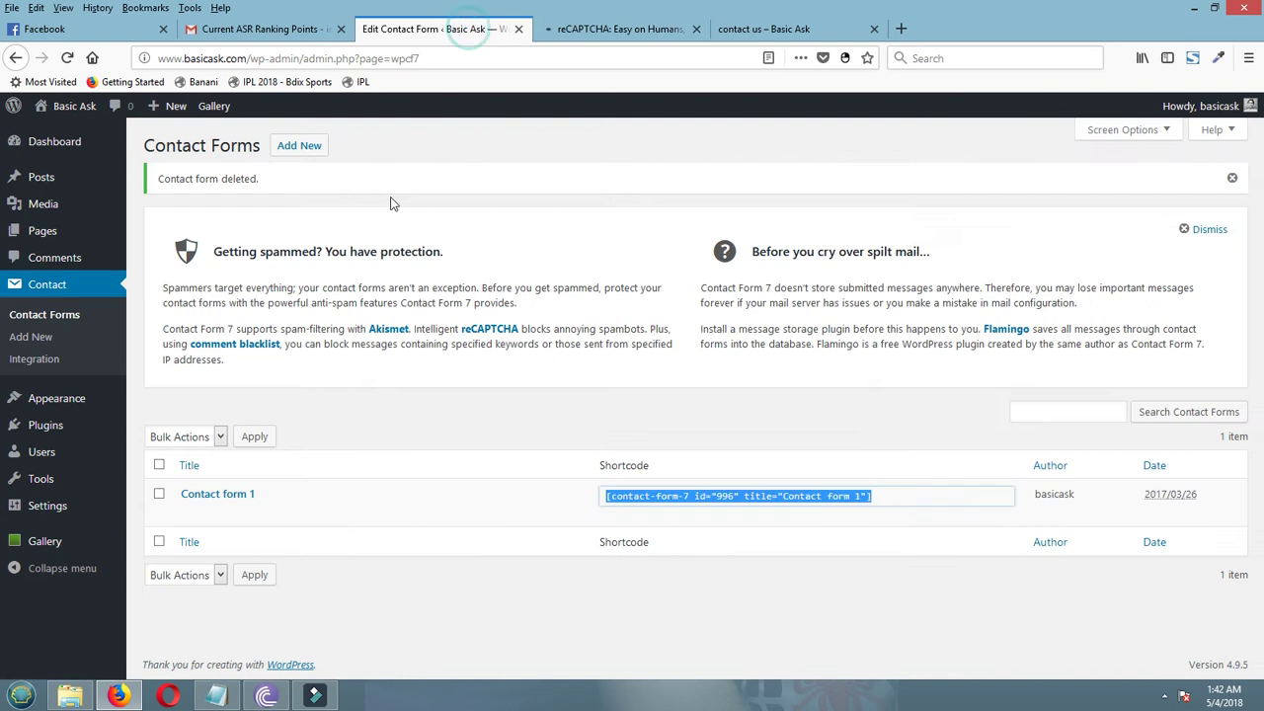
{"action": "left_click", "coordinate": [49, 361]}
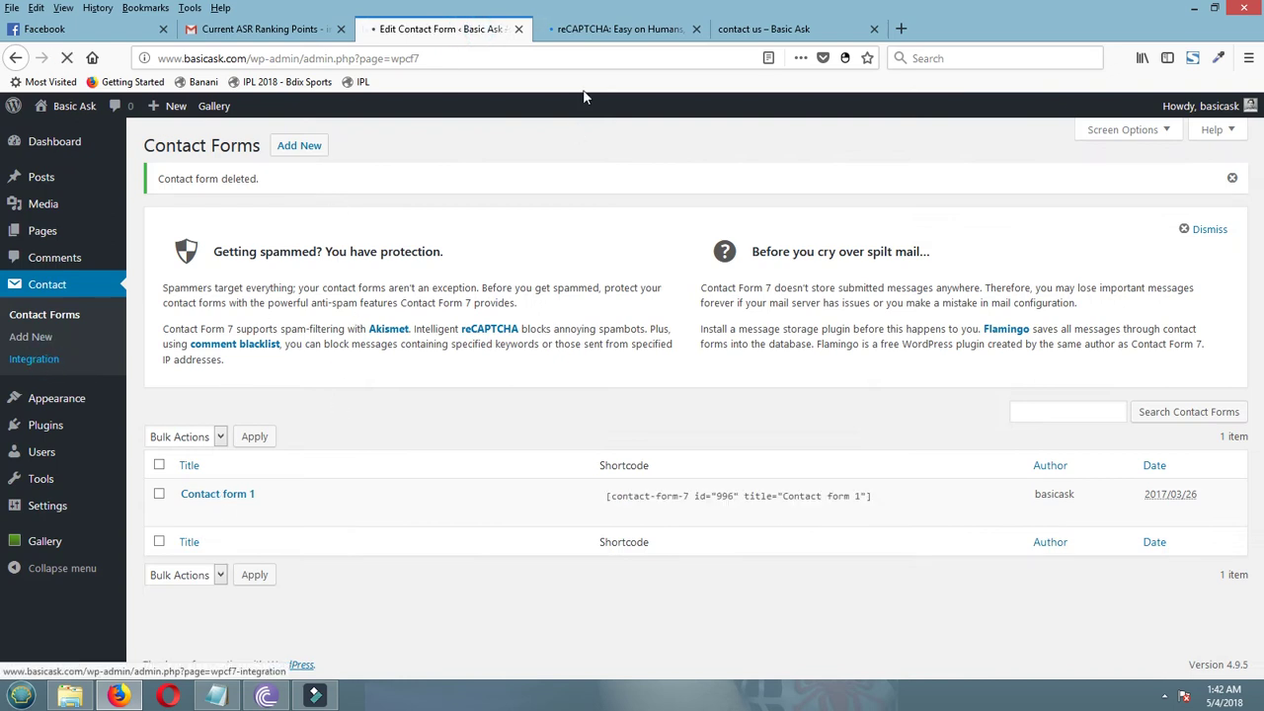
{"action": "left_click", "coordinate": [583, 37]}
{"action": "left_click", "coordinate": [434, 31]}
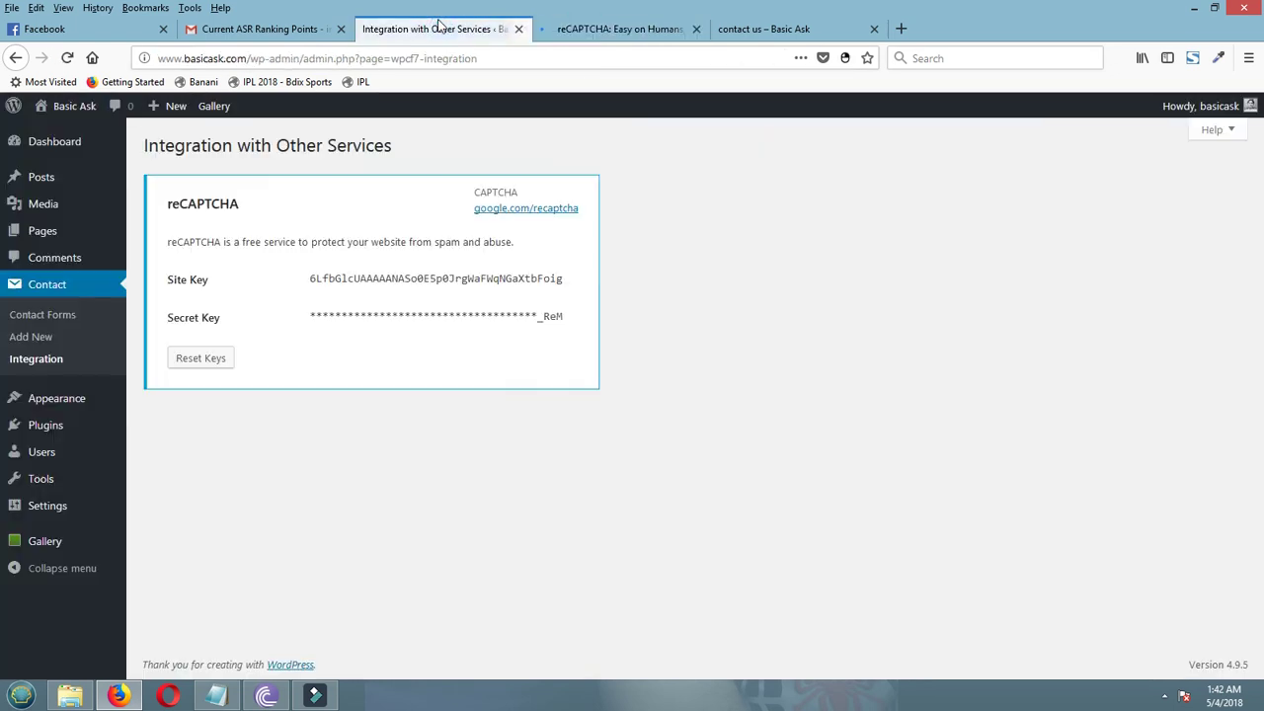
{"action": "left_click", "coordinate": [180, 357]}
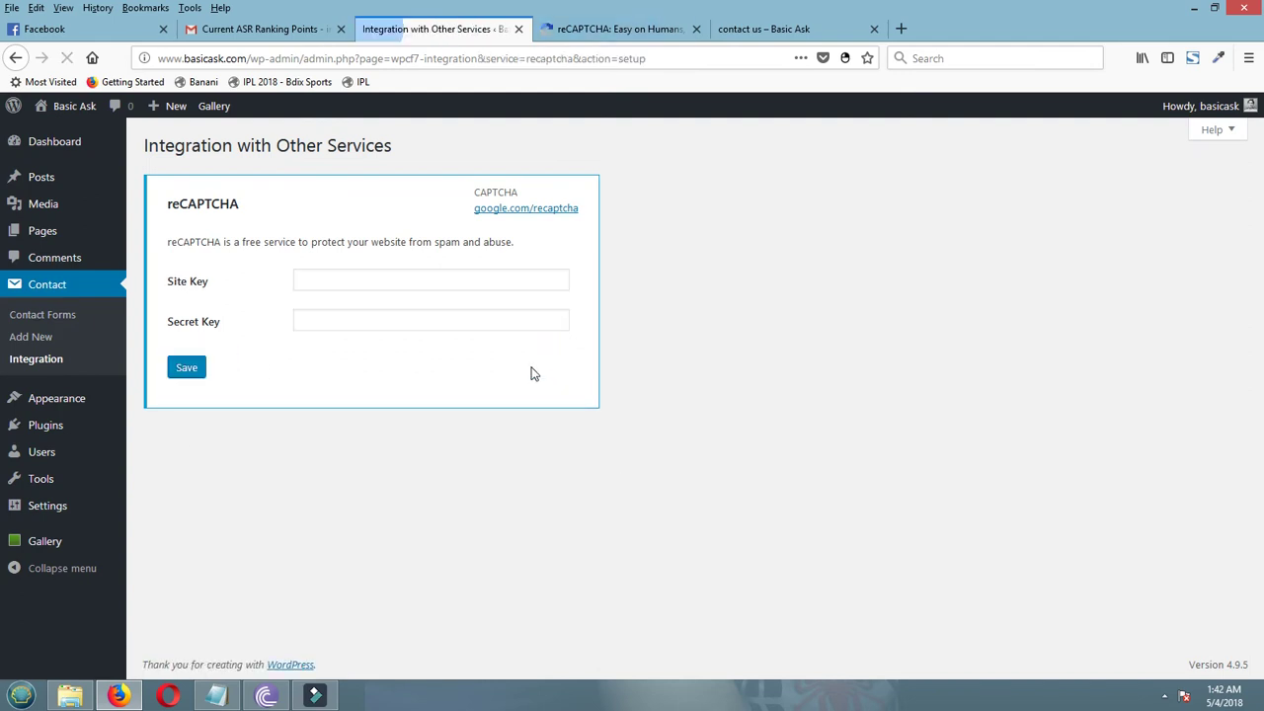
{"action": "left_click", "coordinate": [639, 30]}
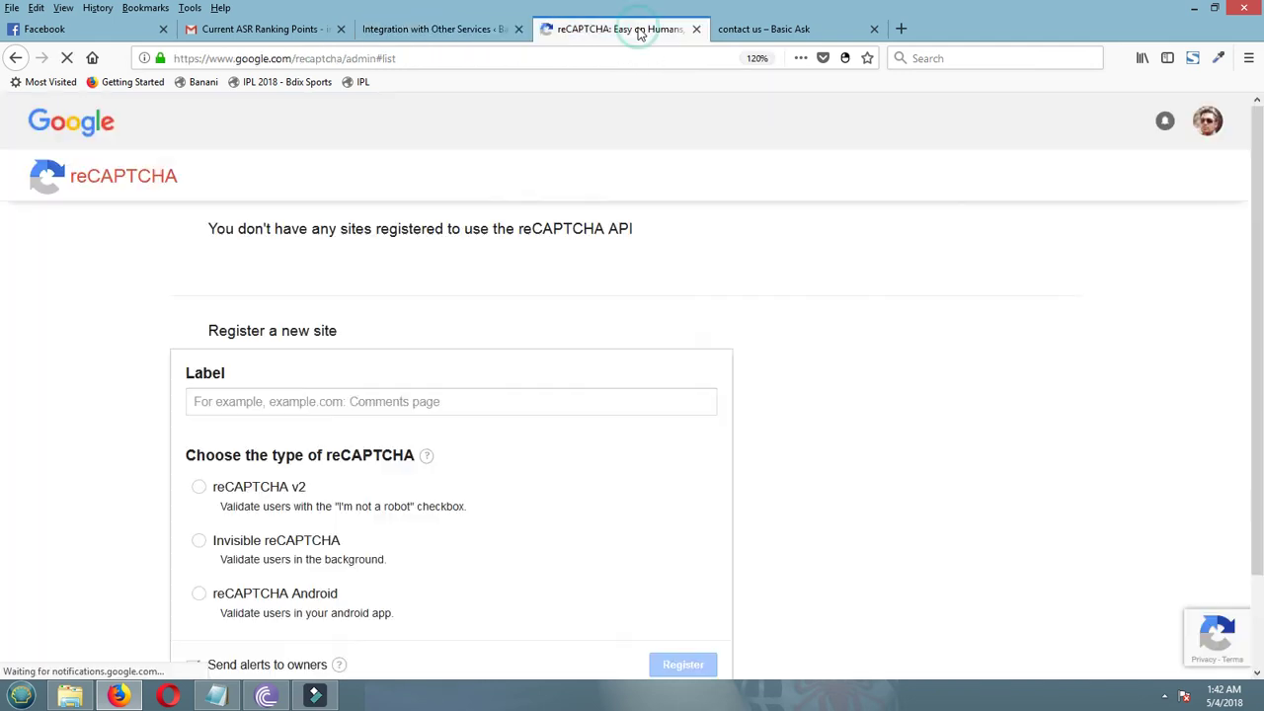
{"action": "left_click", "coordinate": [311, 401]}
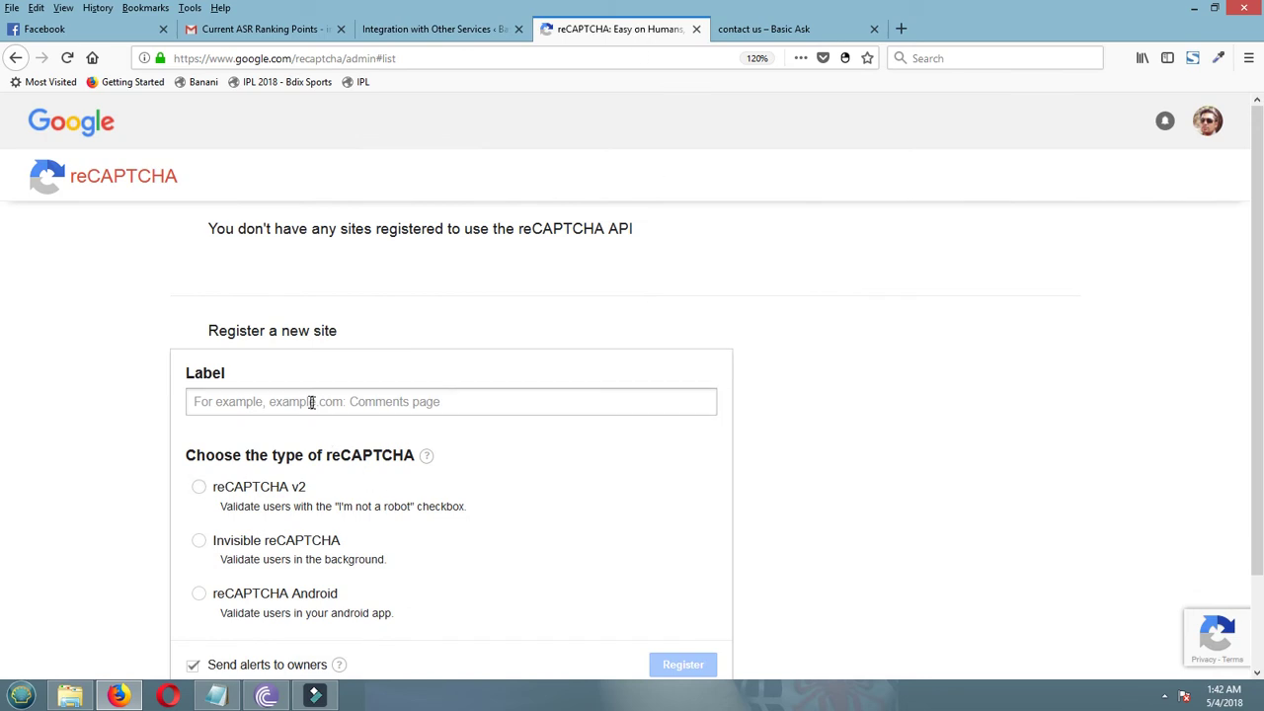
{"action": "left_click", "coordinate": [309, 401]}
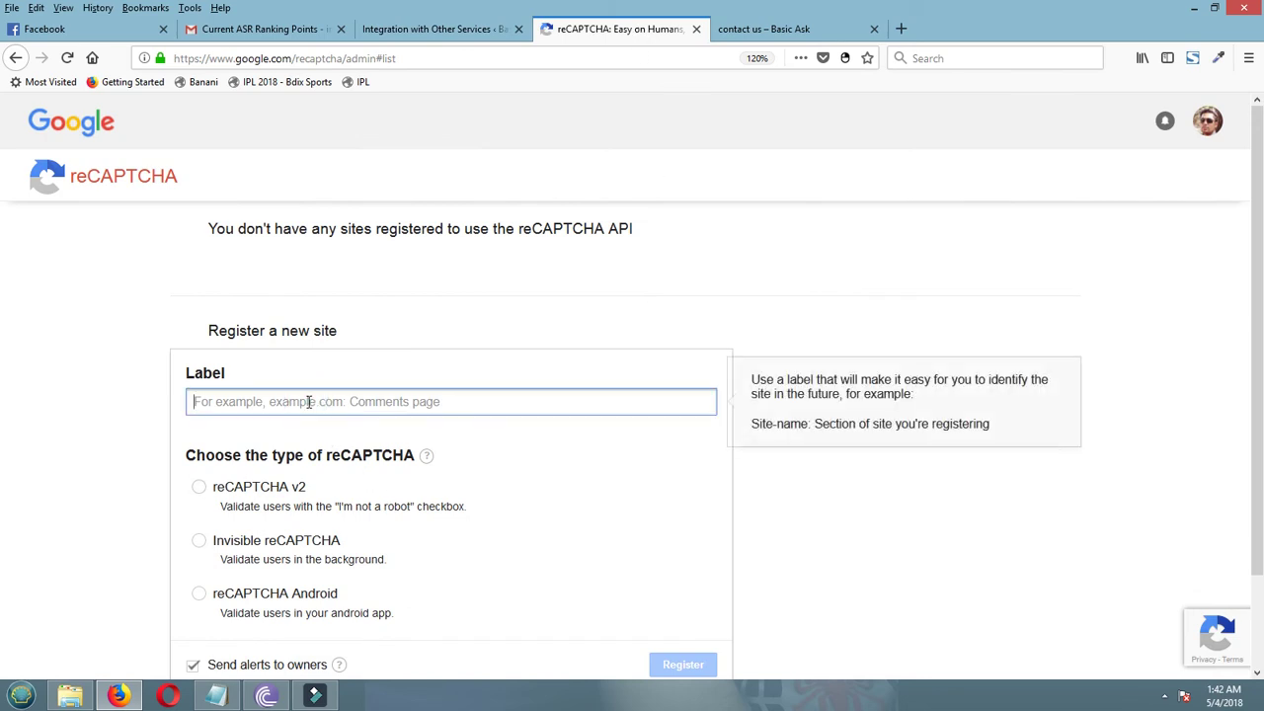
{"action": "type", "text": "[contact-form-7 id=\"996\" title=\"Contact form 1\"]"}
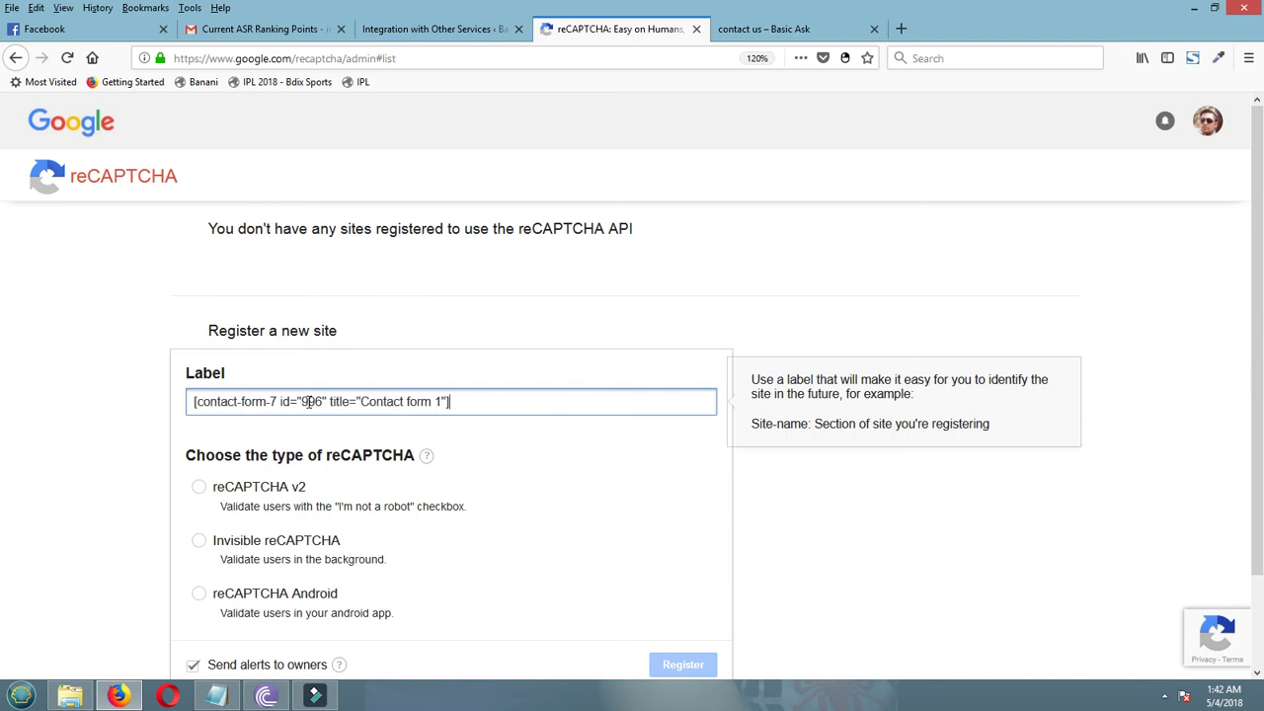
{"action": "left_click_drag", "start_coordinate": [468, 392], "coordinate": [9, 389]}
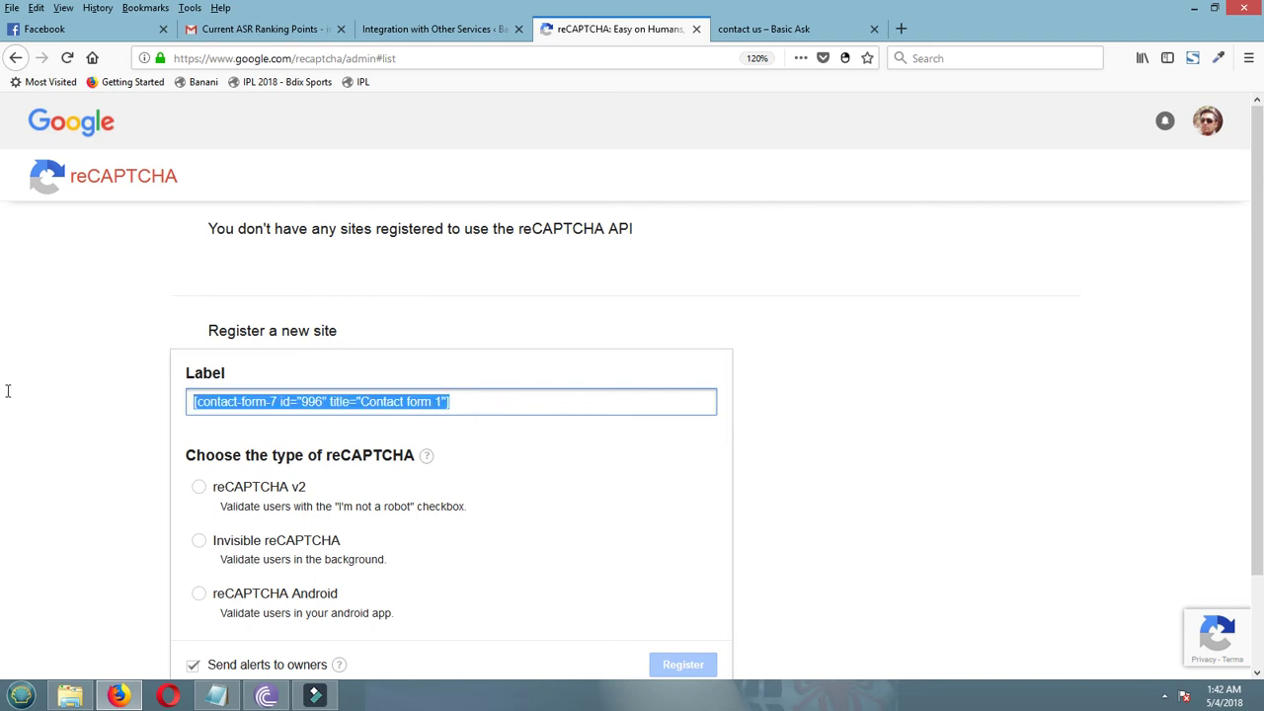
{"action": "key", "text": "BackSpace"}
Copy the domain basicask.com from the WordPress page address and paste it as the label of the new reCAPTCHA site
{"action": "left_click", "coordinate": [425, 29]}
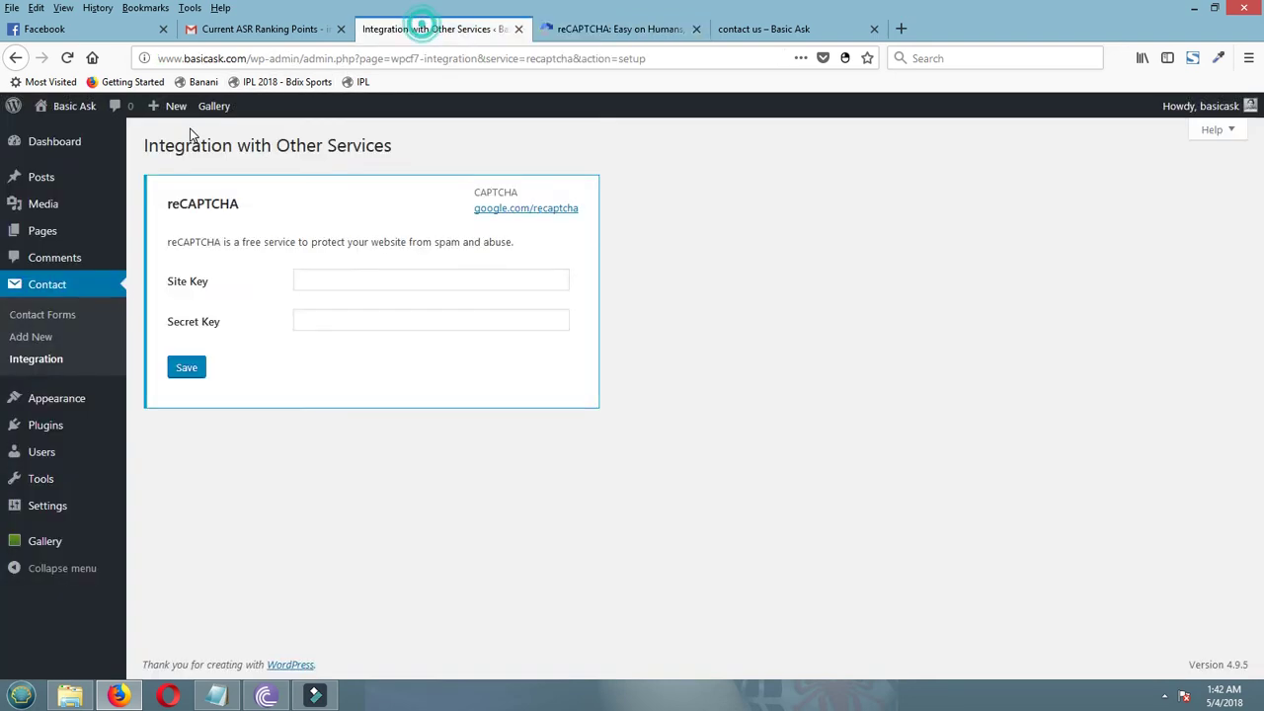
{"action": "left_click_drag", "start_coordinate": [247, 57], "coordinate": [185, 58]}
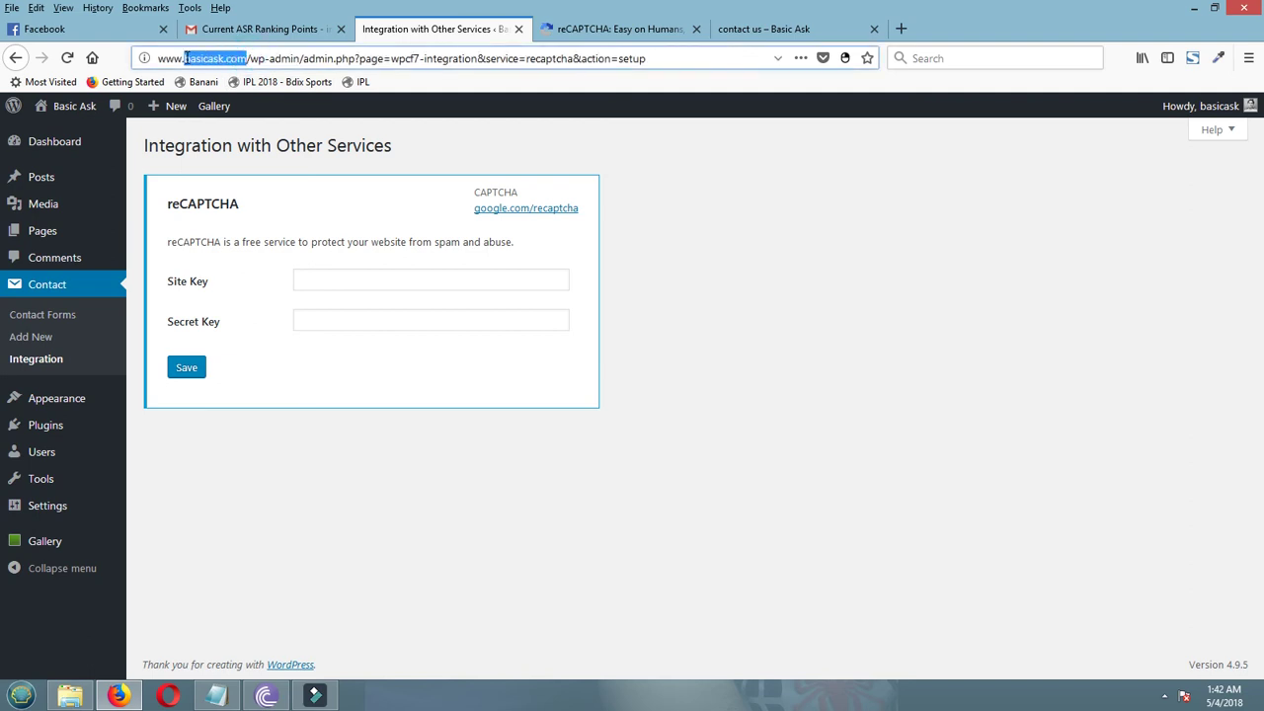
{"action": "right_click", "coordinate": [183, 59]}
{"action": "left_click", "coordinate": [243, 106]}
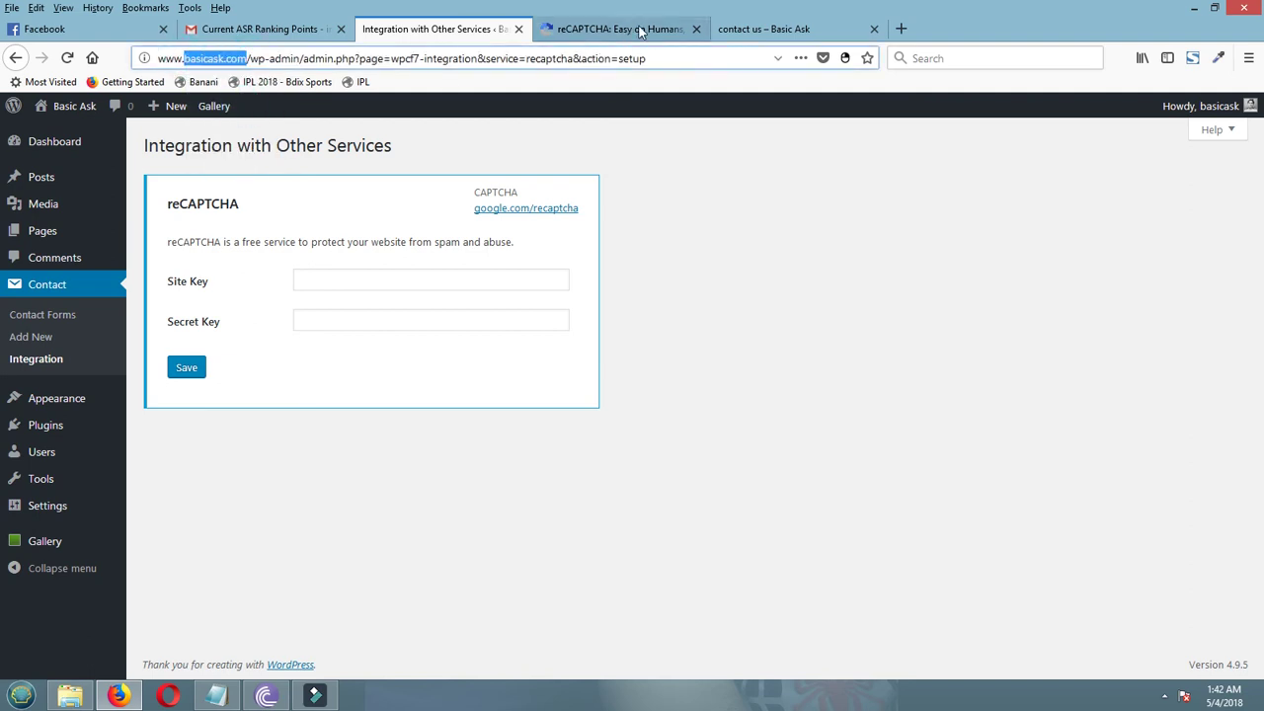
{"action": "left_click", "coordinate": [622, 29]}
{"action": "right_click", "coordinate": [286, 401]}
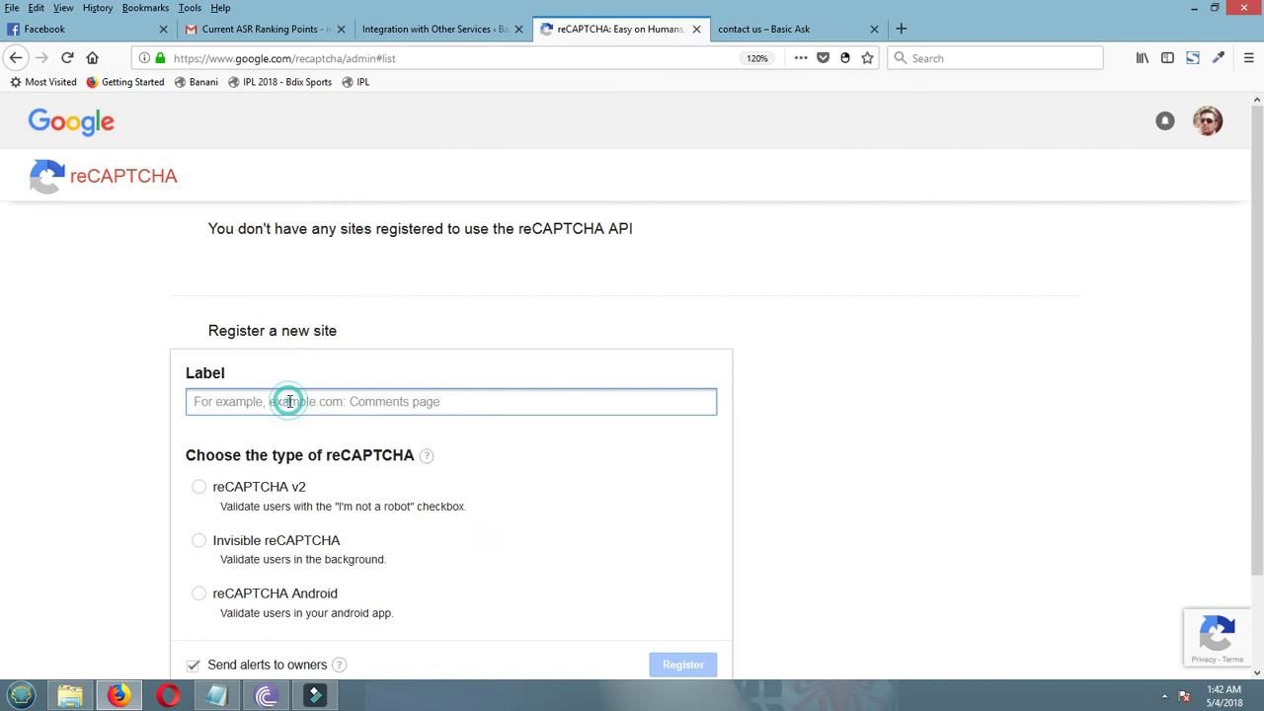
{"action": "left_click", "coordinate": [330, 470]}
{"action": "scroll", "coordinate": [132, 443], "scroll_direction": "down", "scroll_amount": 2}
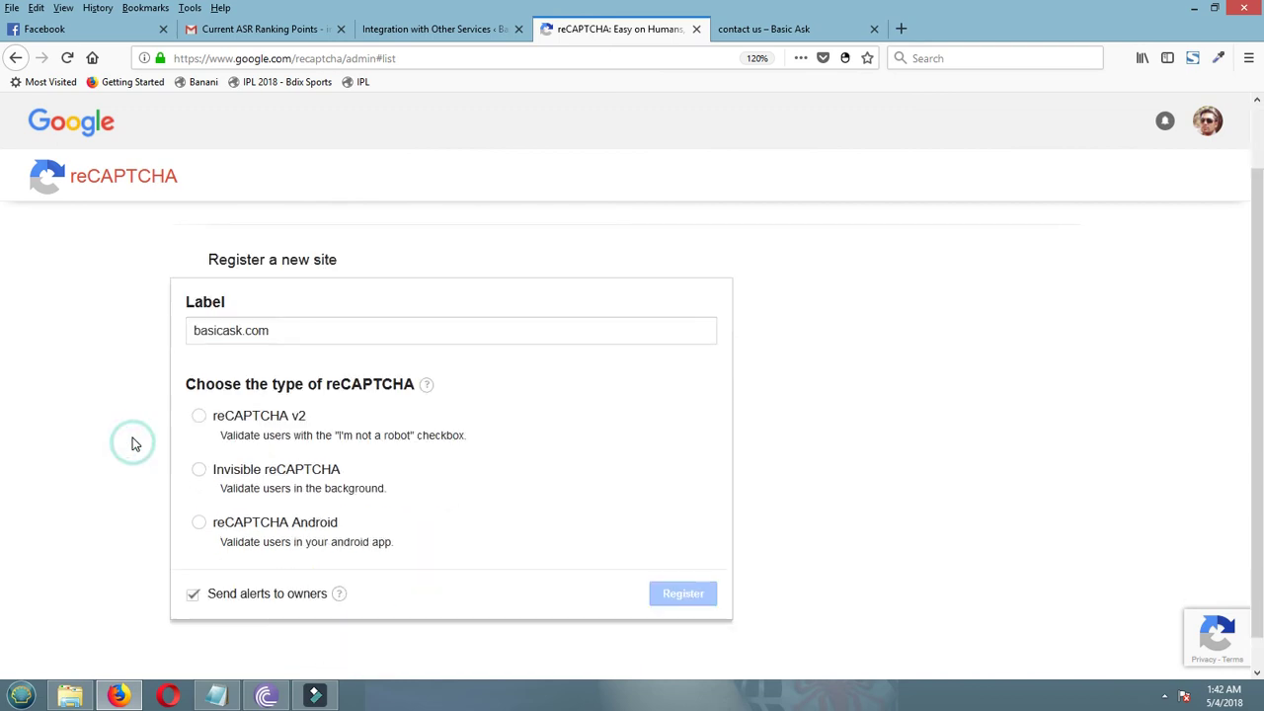
Register the new site as reCAPTCHA v2 with the domain basicask.com, accepting the reCAPTCHA Terms of Service
{"action": "left_click", "coordinate": [198, 384]}
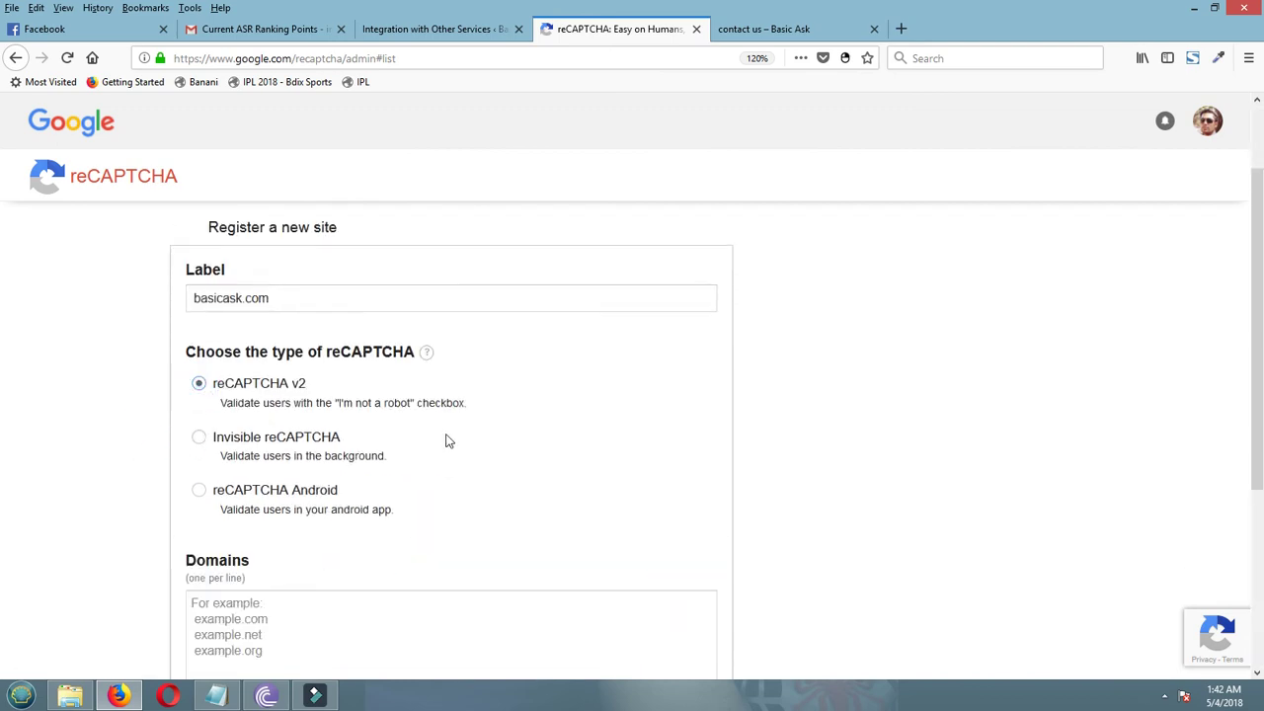
{"action": "scroll", "coordinate": [447, 436], "scroll_direction": "down", "scroll_amount": 1}
{"action": "scroll", "coordinate": [447, 435], "scroll_direction": "down", "scroll_amount": 5}
{"action": "left_click", "coordinate": [313, 312]}
{"action": "right_click", "coordinate": [313, 312]}
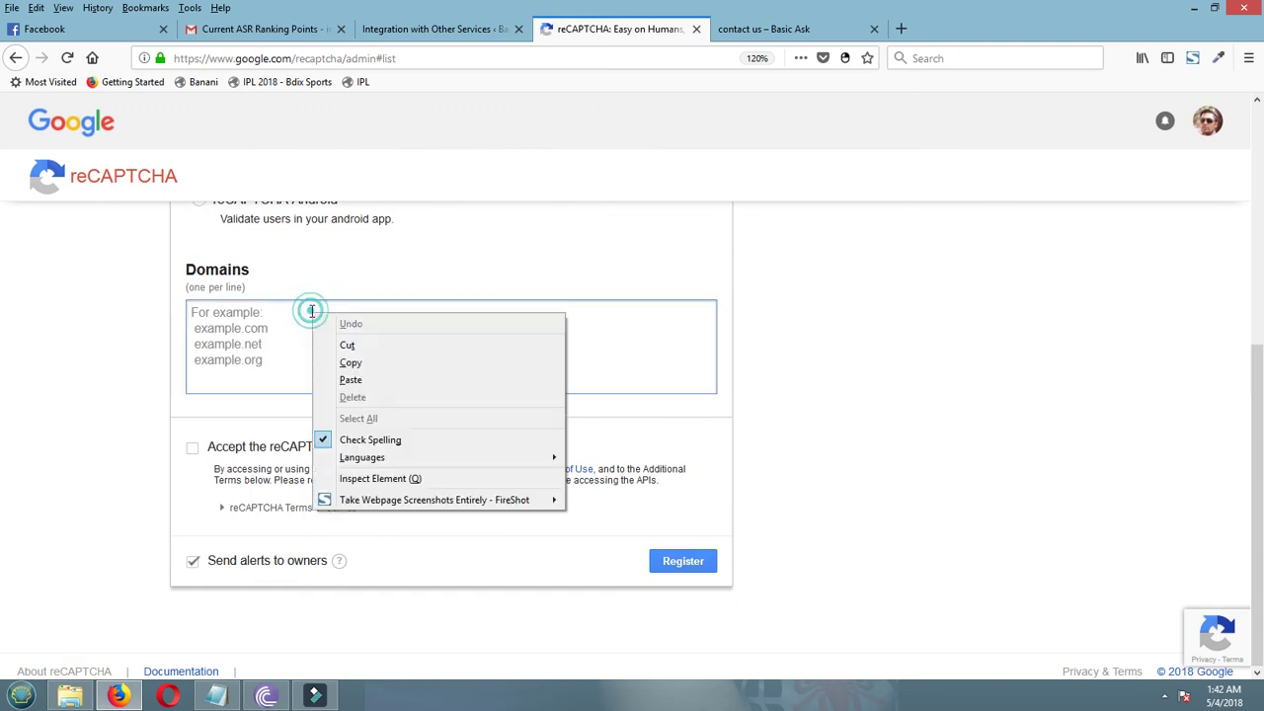
{"action": "left_click", "coordinate": [378, 381]}
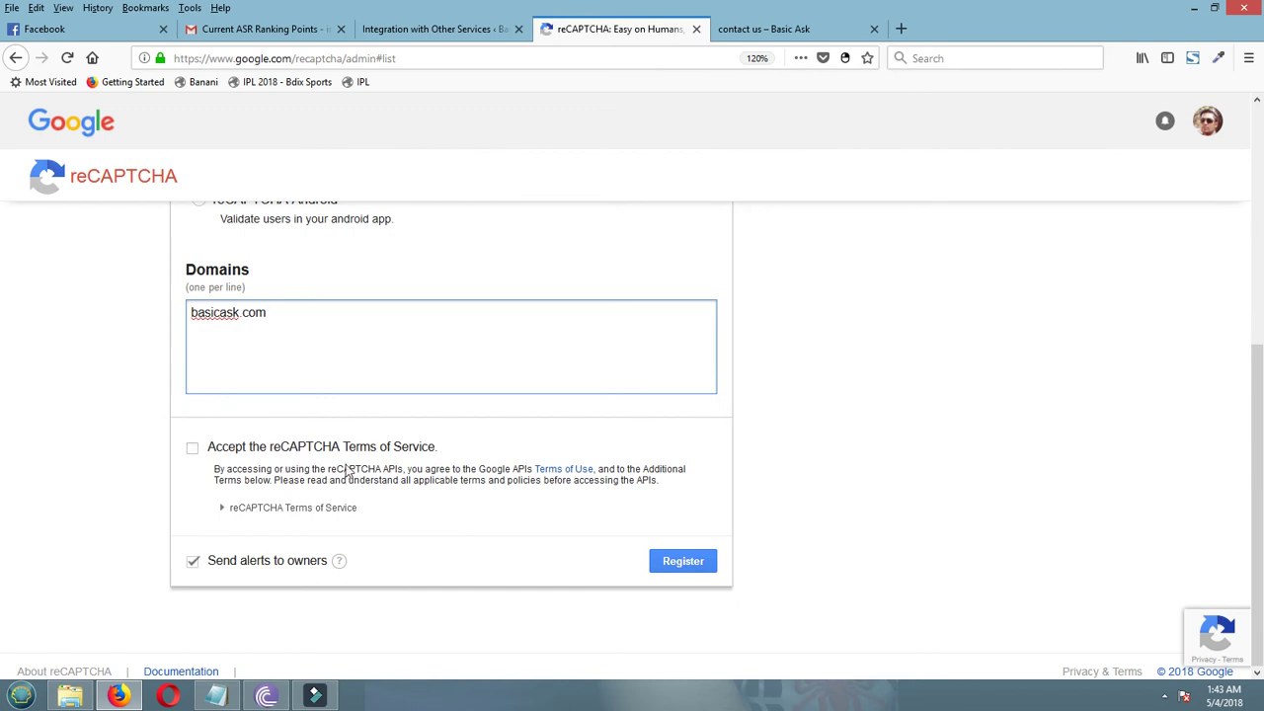
{"action": "left_click", "coordinate": [194, 449]}
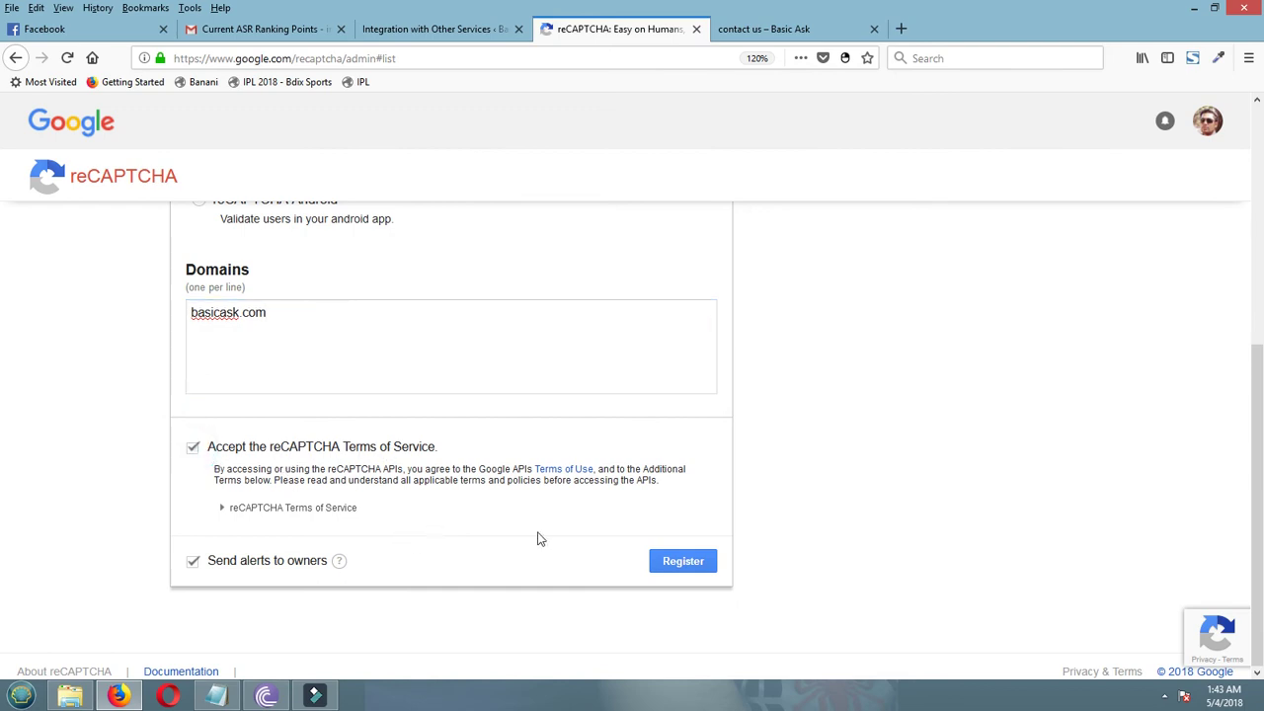
{"action": "left_click", "coordinate": [683, 561]}
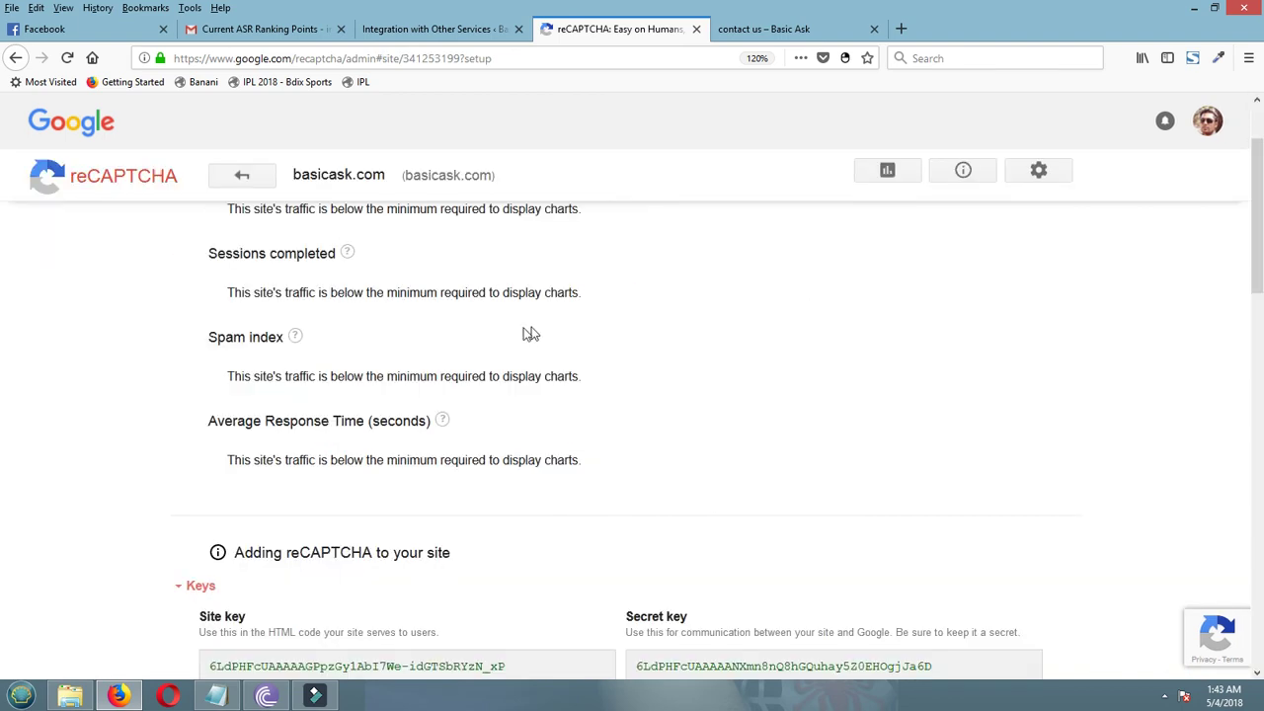
Copy the full site key from the Keys section of the newly registered basicask.com reCAPTCHA site
{"action": "scroll", "coordinate": [590, 399], "scroll_direction": "up", "scroll_amount": 1}
{"action": "scroll", "coordinate": [589, 397], "scroll_direction": "down", "scroll_amount": 7}
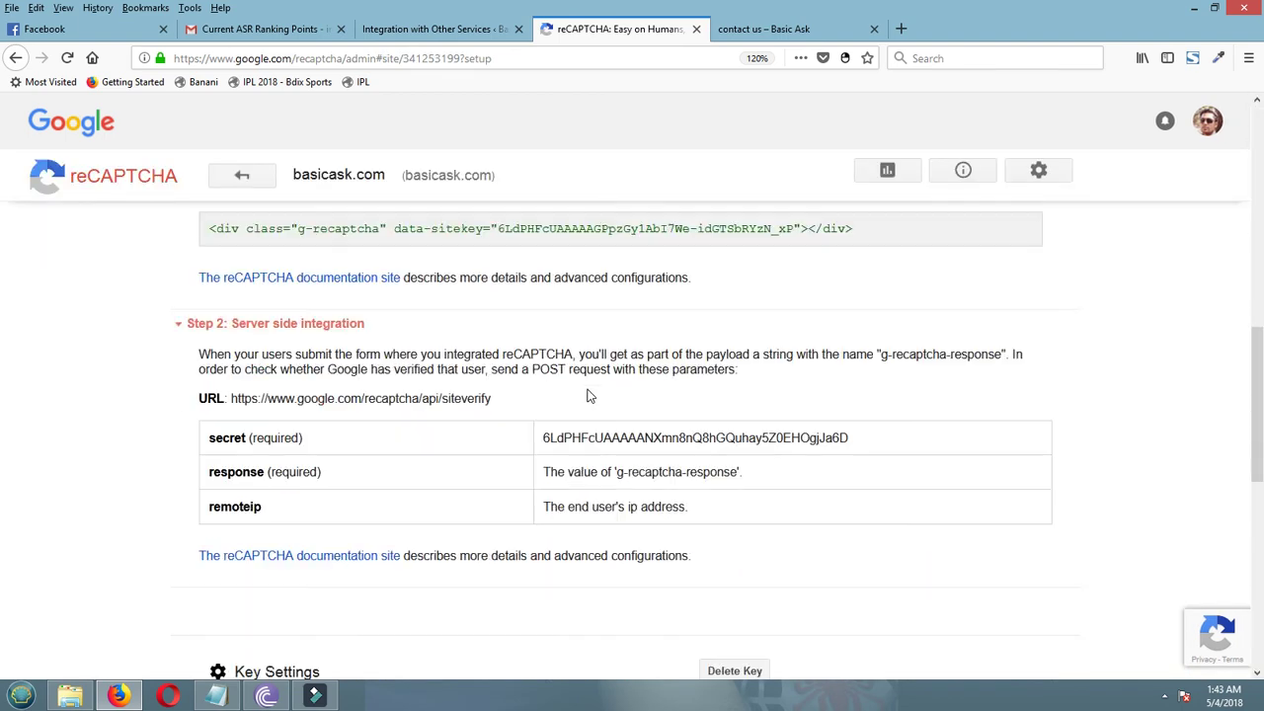
{"action": "scroll", "coordinate": [583, 380], "scroll_direction": "up", "scroll_amount": 2}
{"action": "left_click_drag", "start_coordinate": [506, 233], "coordinate": [213, 234]}
{"action": "scroll", "coordinate": [372, 347], "scroll_direction": "up", "scroll_amount": 2}
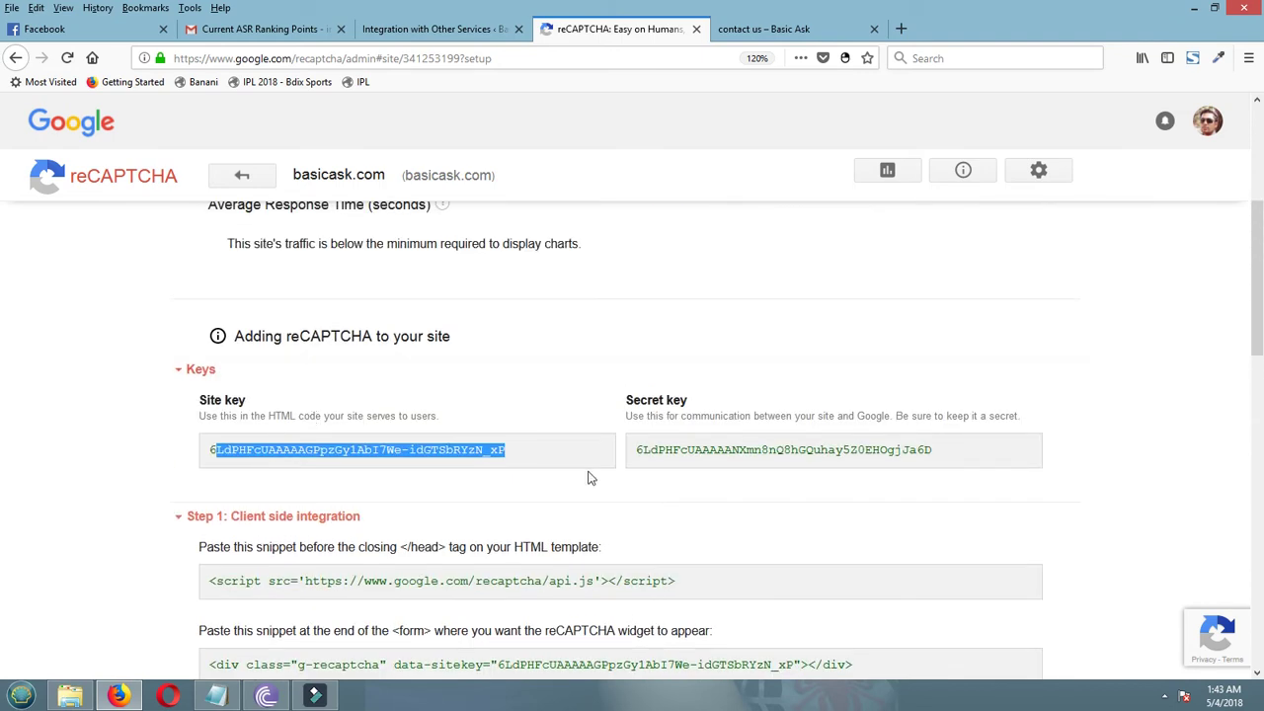
{"action": "left_click", "coordinate": [586, 465]}
{"action": "left_click_drag", "start_coordinate": [534, 445], "coordinate": [209, 453]}
{"action": "right_click", "coordinate": [210, 453]}
{"action": "left_click", "coordinate": [234, 465]}
Paste the copied key as the Site Key in the WordPress reCAPTCHA integration settings
{"action": "left_click", "coordinate": [420, 30]}
{"action": "left_click", "coordinate": [358, 274]}
{"action": "right_click", "coordinate": [362, 280]}
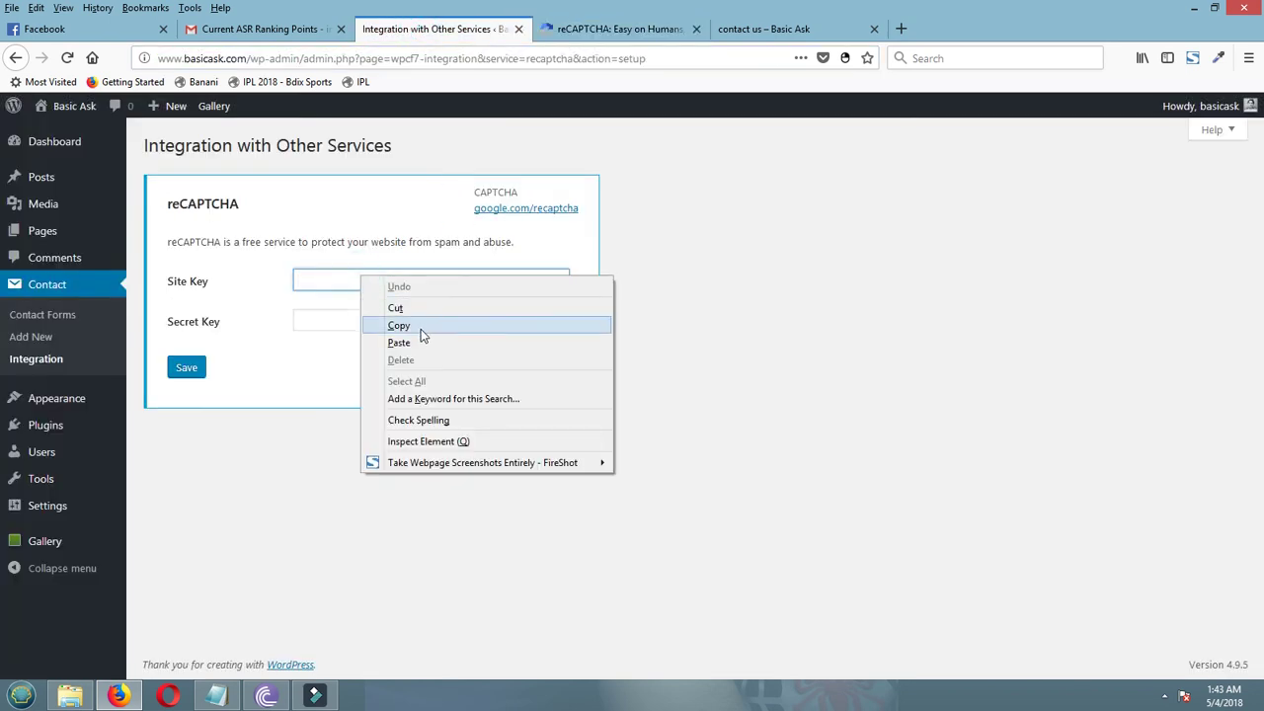
{"action": "left_click", "coordinate": [418, 342]}
Return to the Google reCAPTCHA page for basicask.com and copy its secret key
{"action": "left_click", "coordinate": [620, 28]}
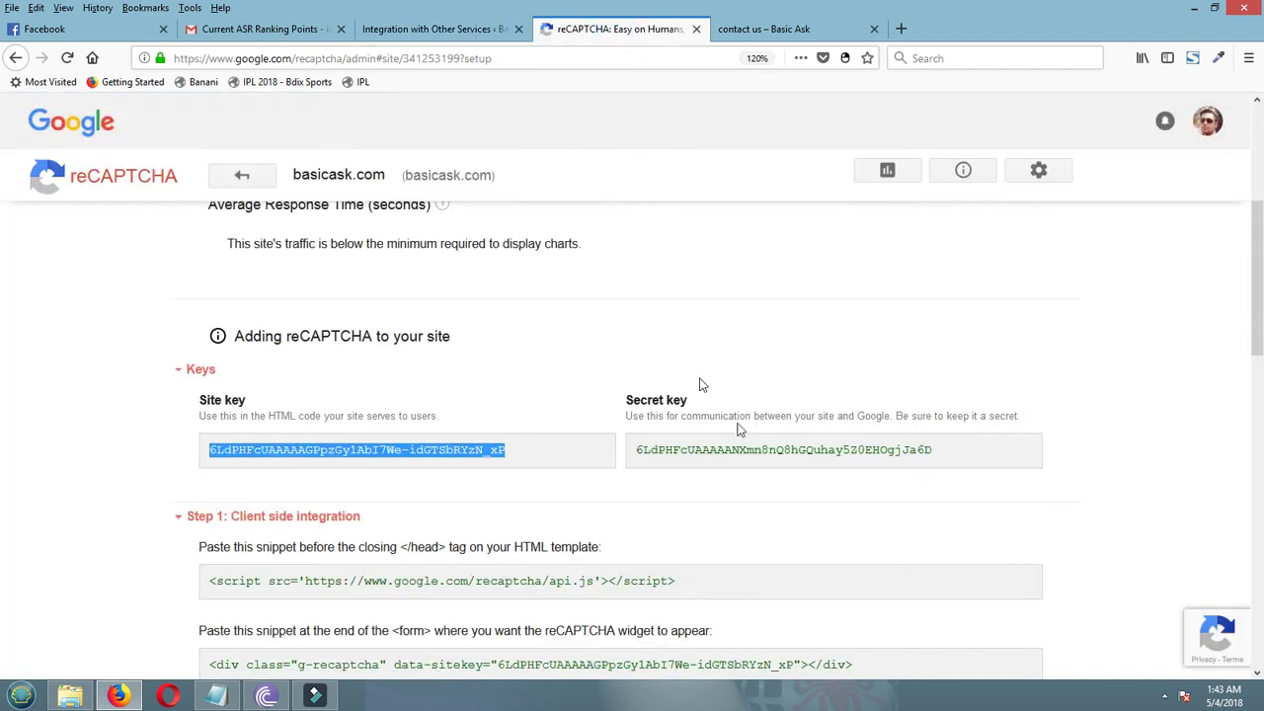
{"action": "left_click_drag", "start_coordinate": [638, 449], "coordinate": [938, 449]}
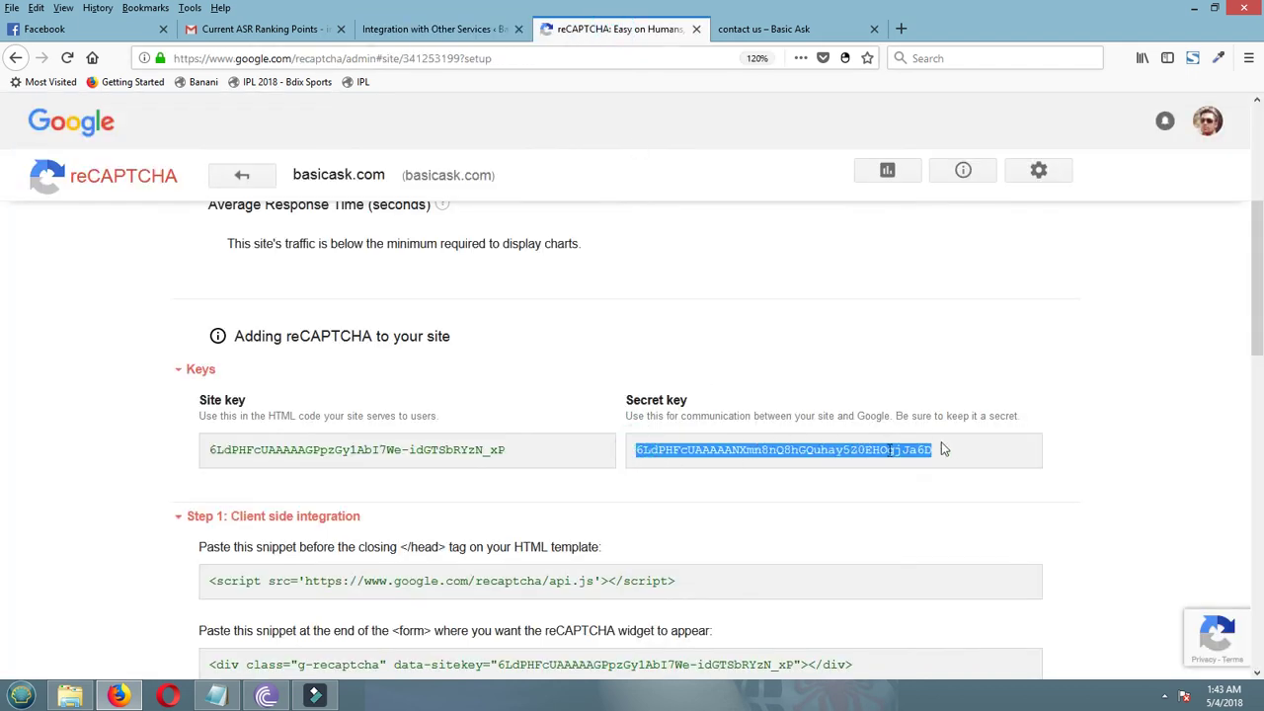
{"action": "right_click", "coordinate": [875, 454]}
{"action": "left_click", "coordinate": [909, 466]}
Paste the copied key as the Secret Key in the WordPress reCAPTCHA integration settings and save them
{"action": "left_click", "coordinate": [380, 29]}
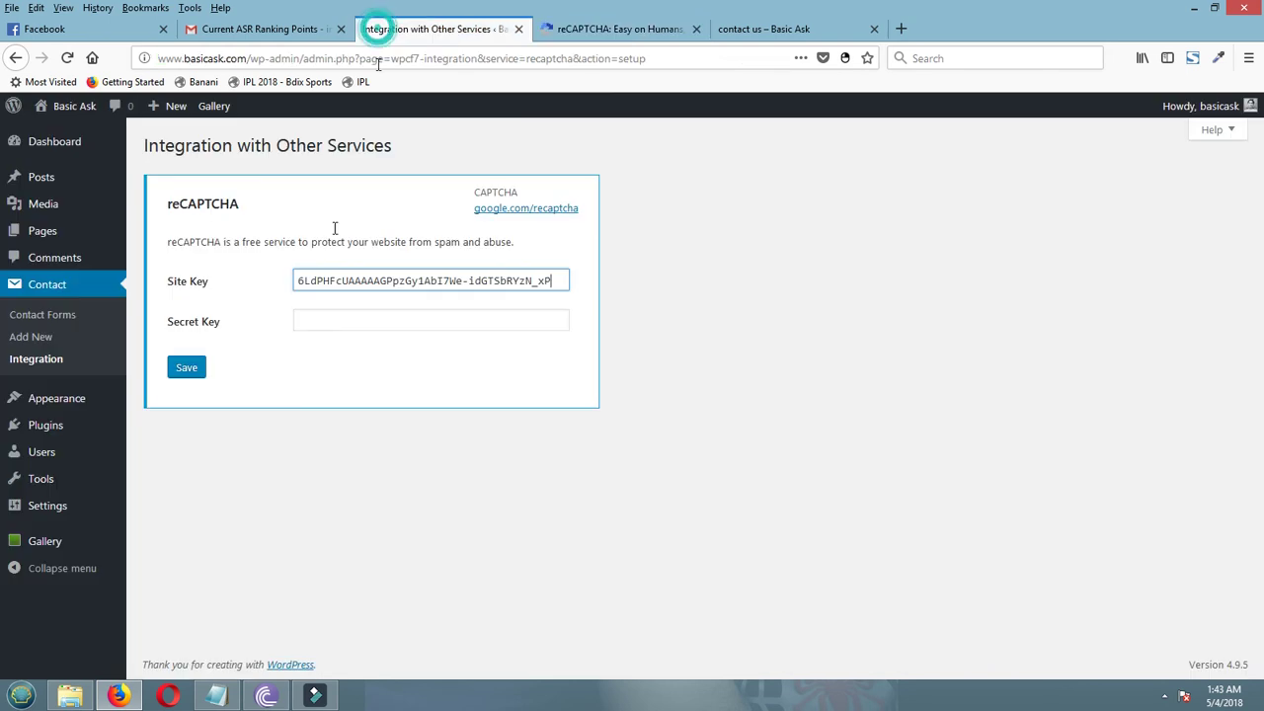
{"action": "left_click", "coordinate": [329, 317]}
{"action": "right_click", "coordinate": [329, 317]}
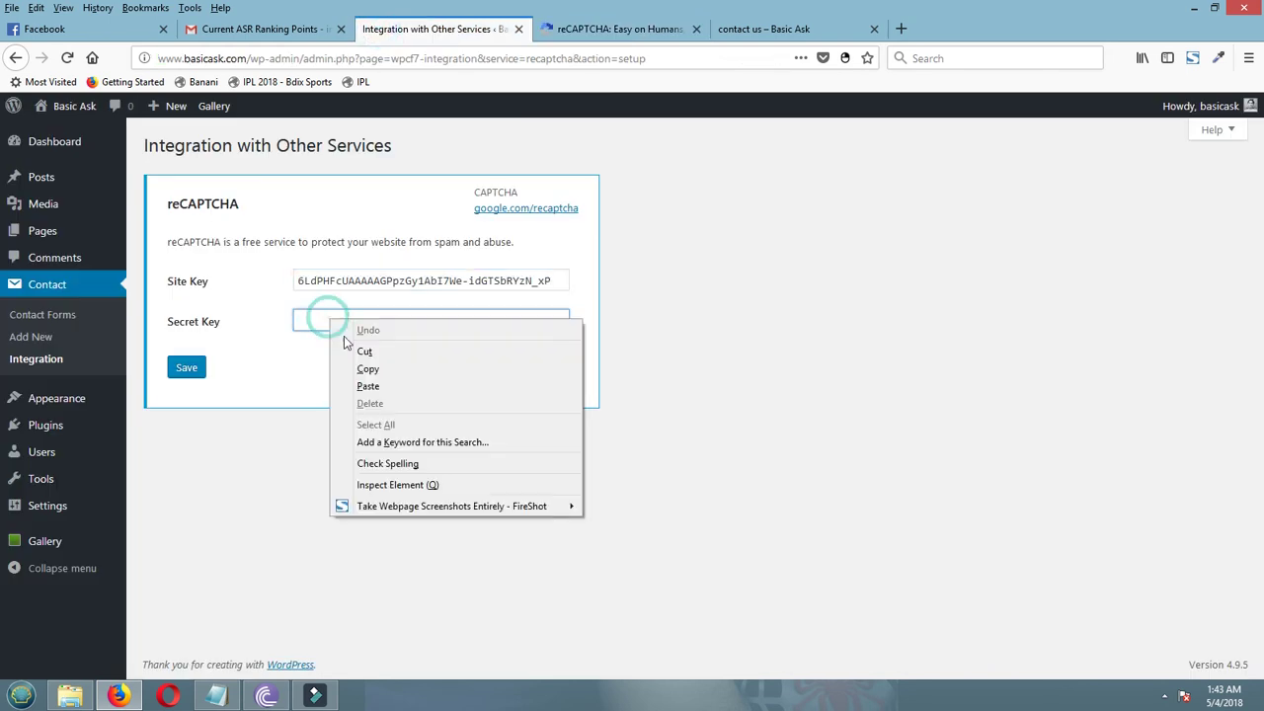
{"action": "left_click", "coordinate": [365, 389]}
{"action": "left_click", "coordinate": [194, 373]}
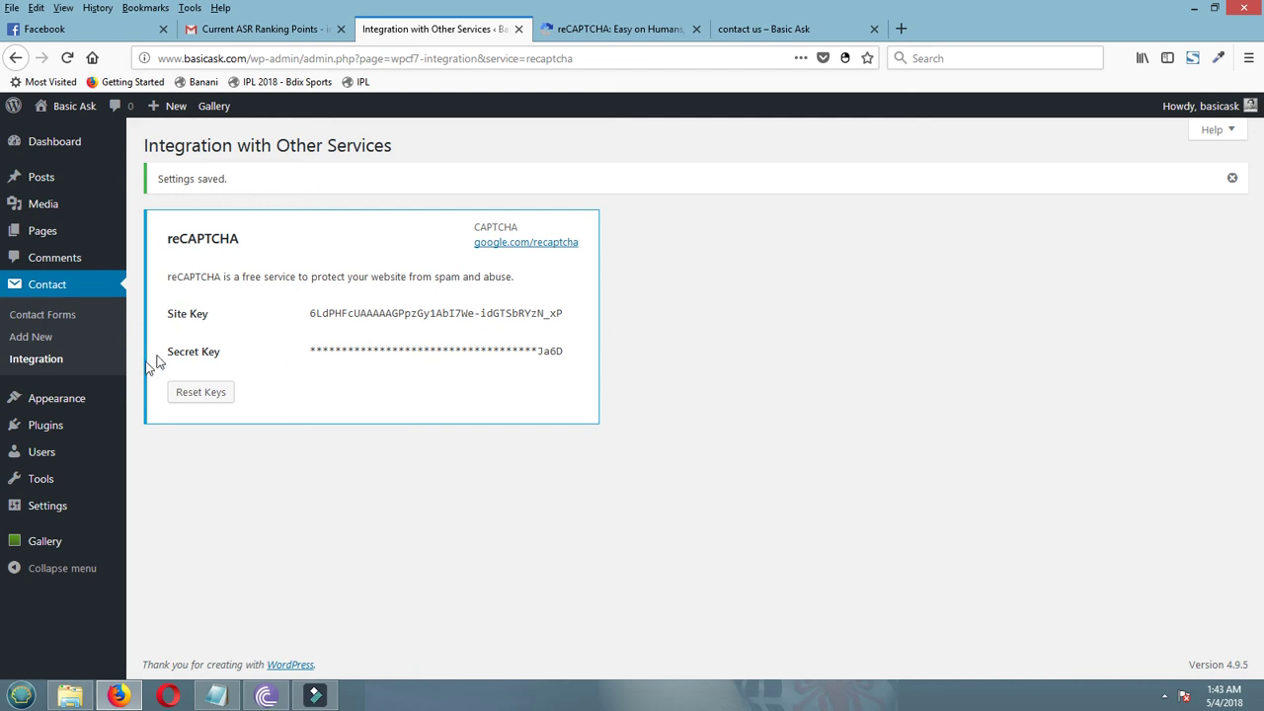
Open Contact form 1 for editing and insert a [recaptcha] tag on a new line below the g-recaptcha div
{"action": "left_click", "coordinate": [46, 322]}
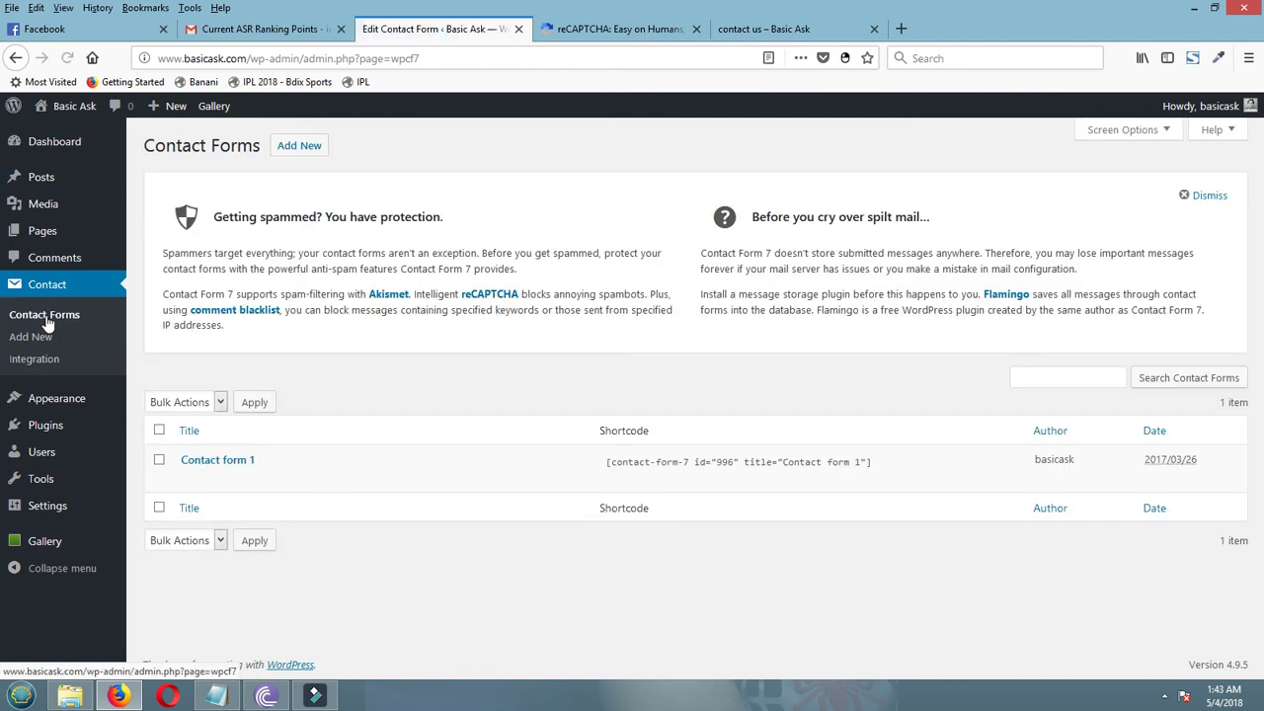
{"action": "left_click", "coordinate": [189, 480]}
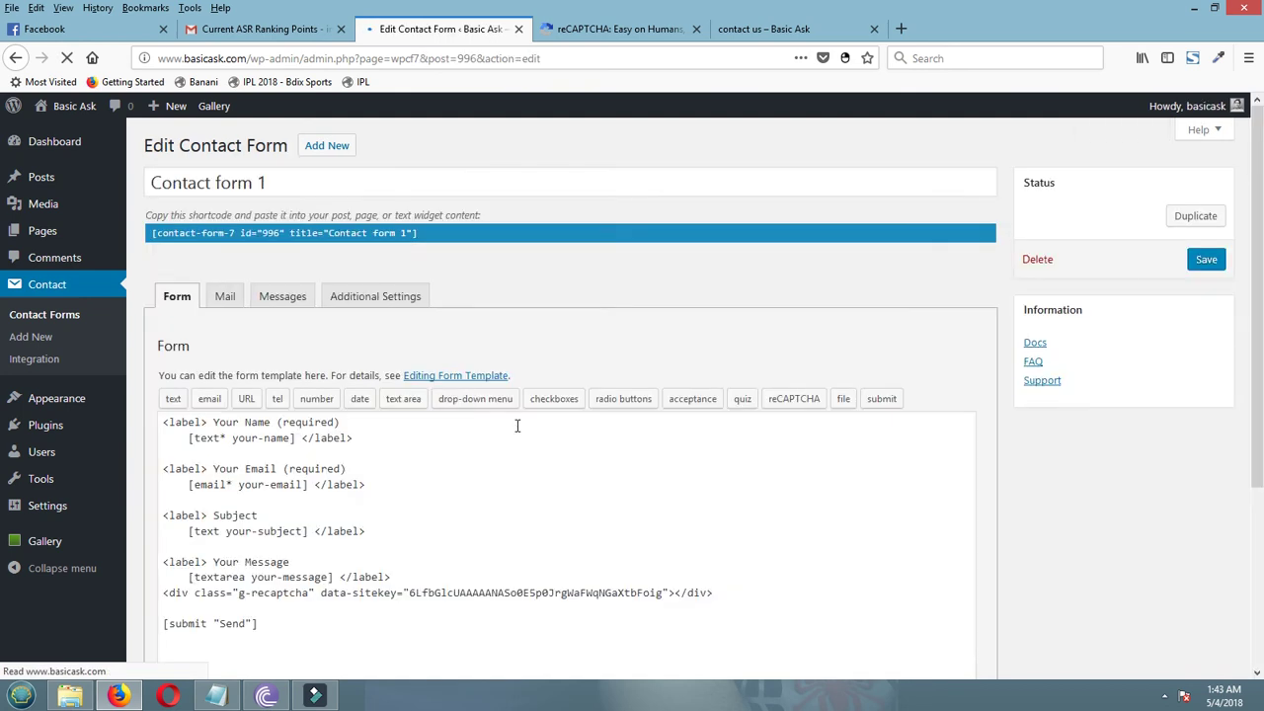
{"action": "scroll", "coordinate": [516, 422], "scroll_direction": "down", "scroll_amount": 3}
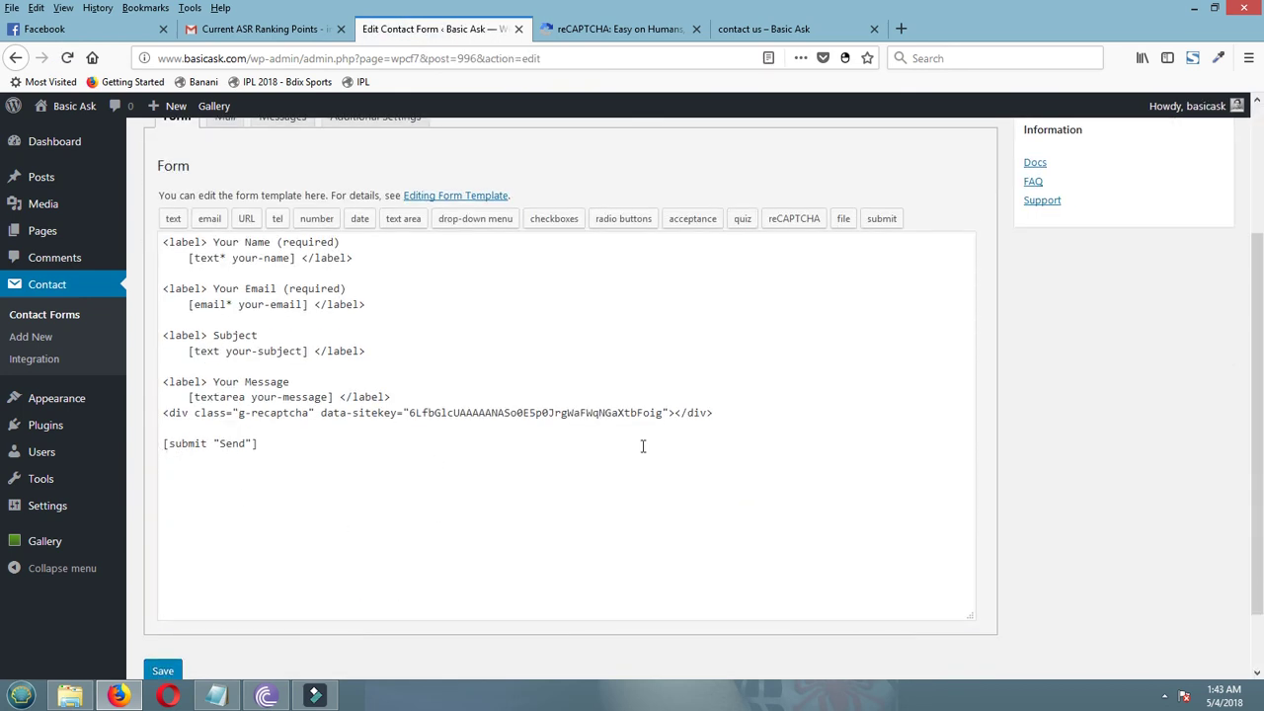
{"action": "left_click", "coordinate": [726, 416]}
{"action": "key", "text": "Return"}
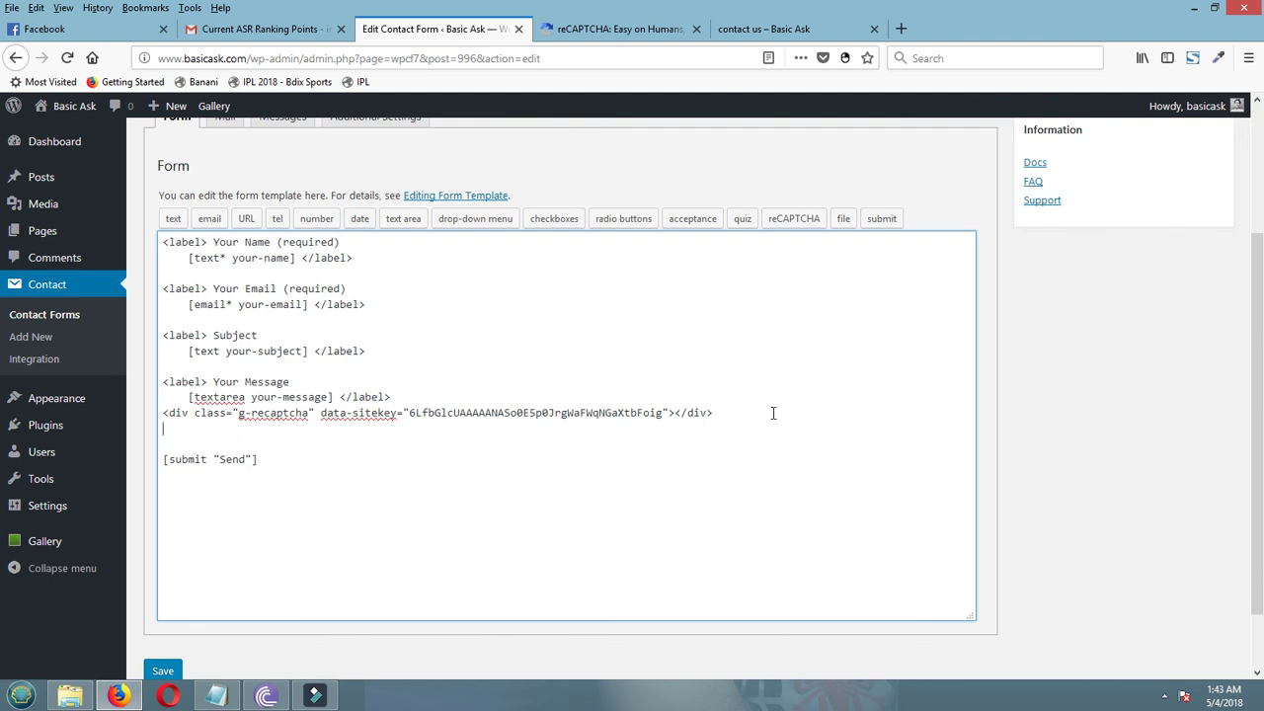
{"action": "left_click", "coordinate": [792, 221]}
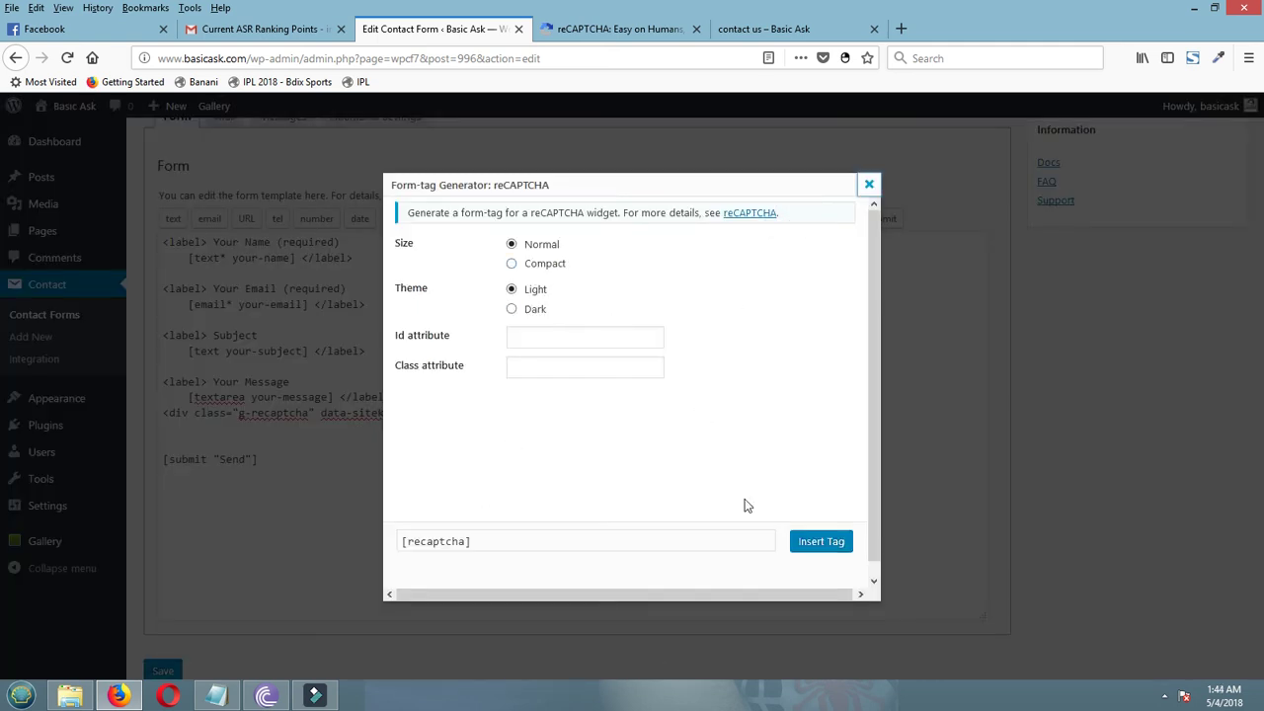
{"action": "left_click", "coordinate": [814, 542]}
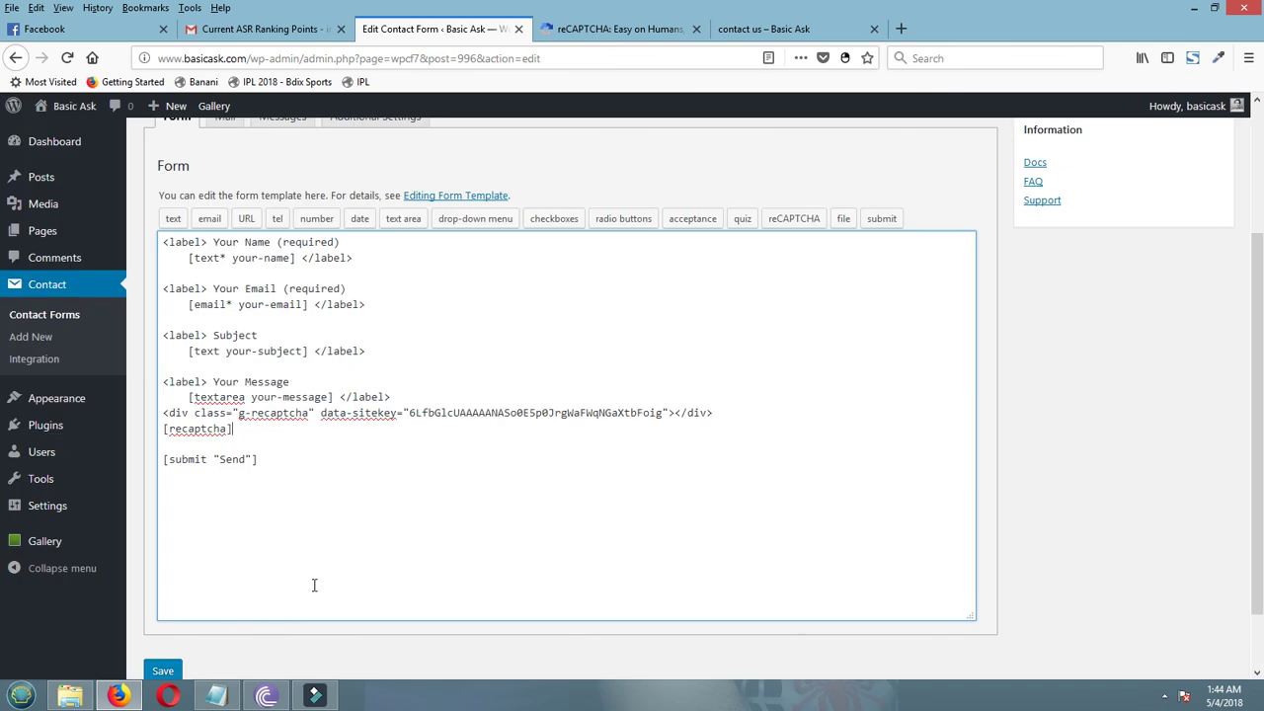
Delete the old g-recaptcha div line from the Contact form 1 template and save the form
{"action": "scroll", "coordinate": [313, 585], "scroll_direction": "down", "scroll_amount": 2}
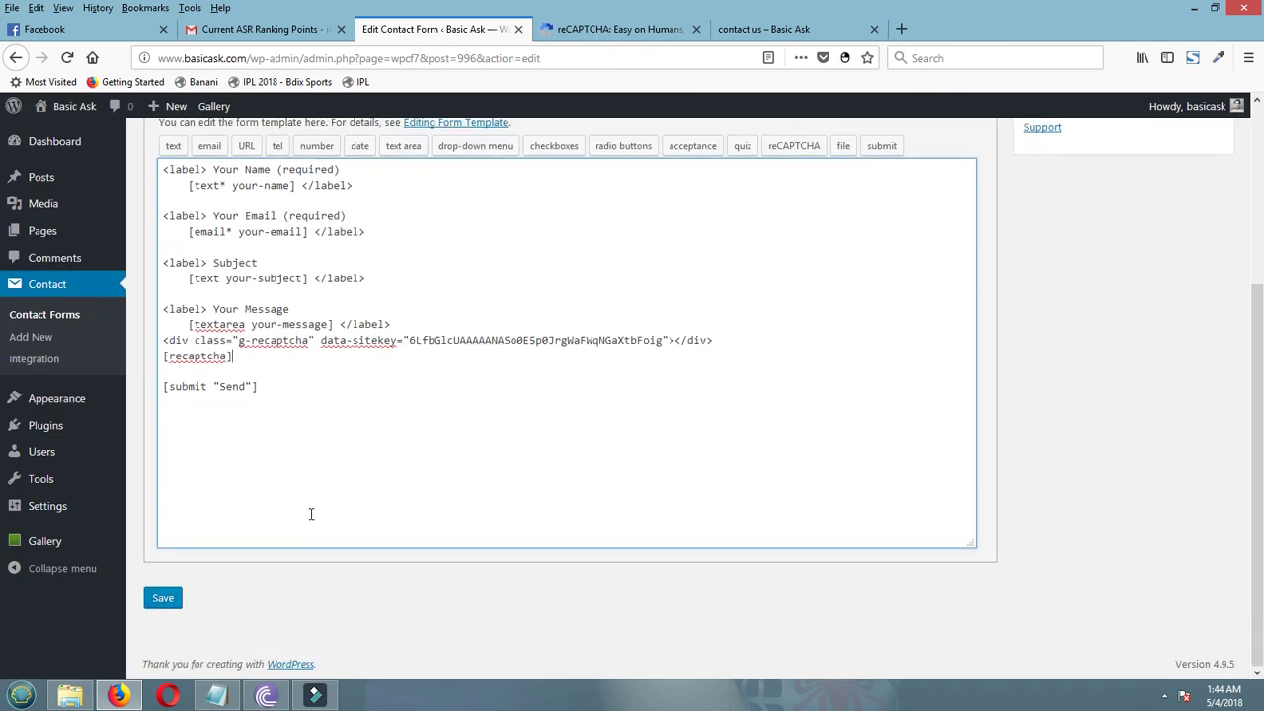
{"action": "left_click_drag", "start_coordinate": [722, 340], "coordinate": [160, 341]}
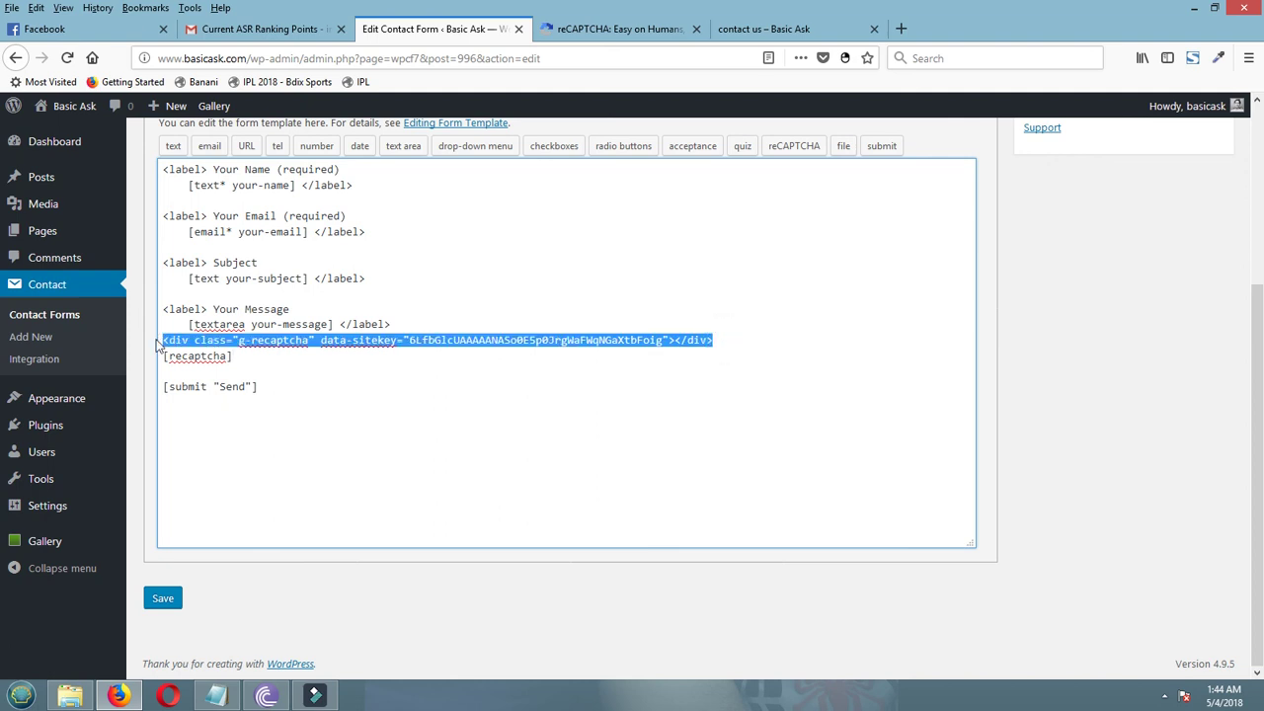
{"action": "key", "text": "Delete"}
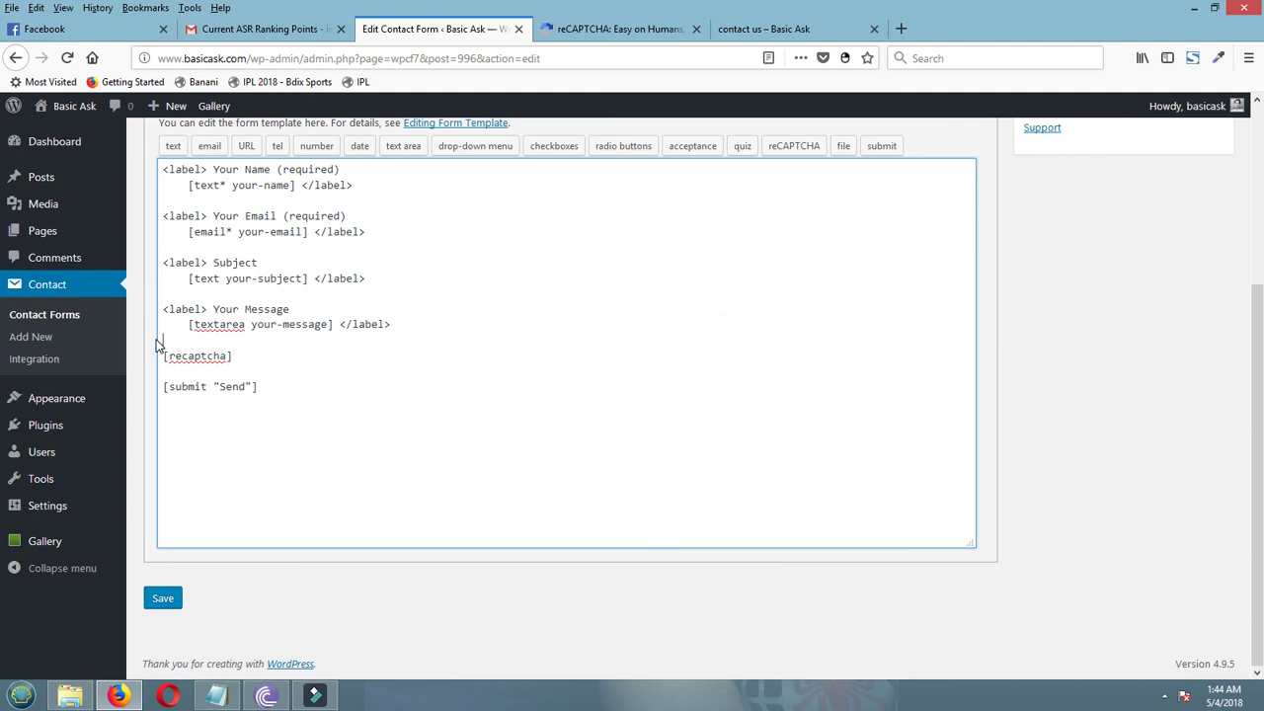
{"action": "left_click", "coordinate": [211, 345]}
{"action": "left_click_drag", "start_coordinate": [246, 360], "coordinate": [150, 361]}
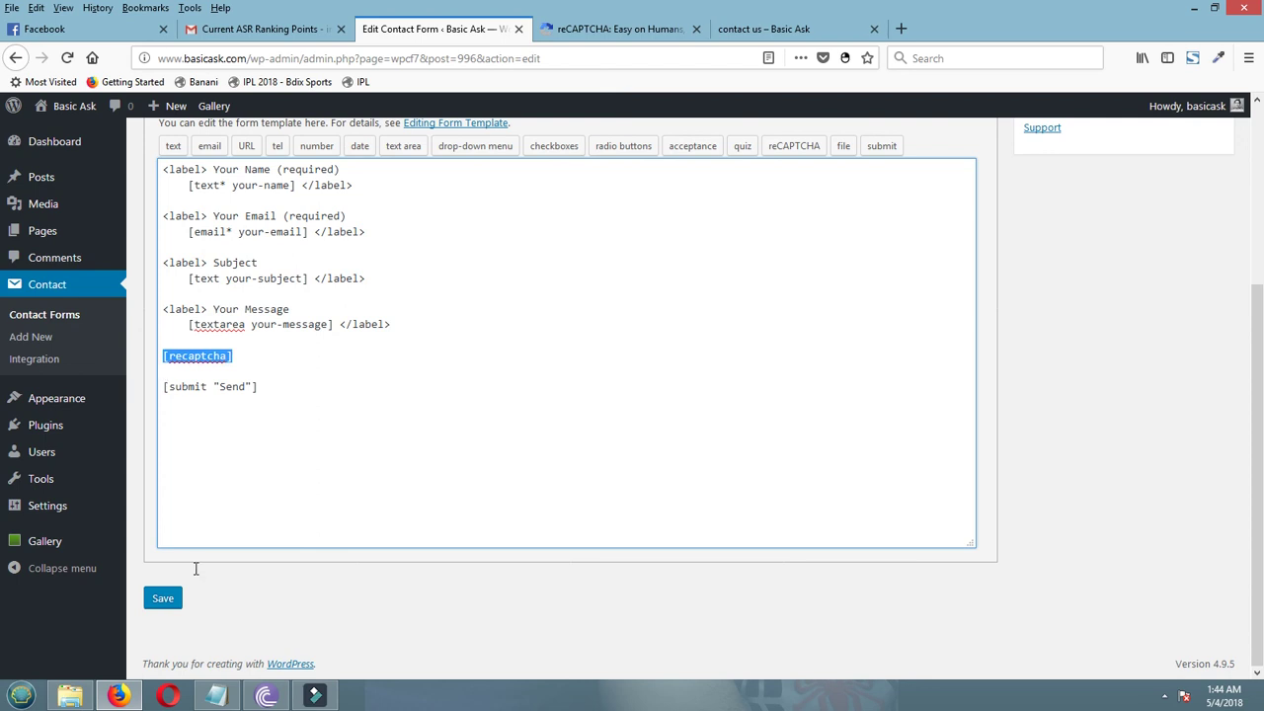
{"action": "left_click", "coordinate": [163, 597]}
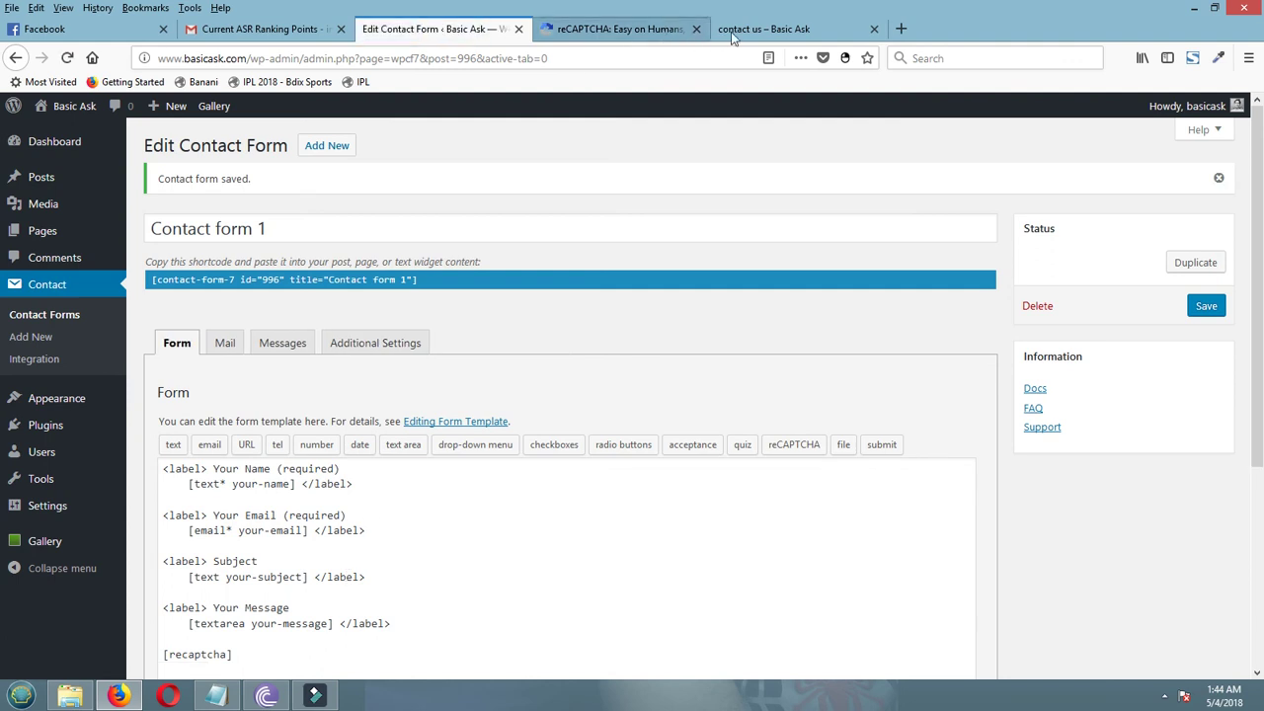
Reload the contact us page on the site and check the form for the reCAPTCHA checkbox above the Send button
{"action": "left_click", "coordinate": [735, 29]}
{"action": "left_click", "coordinate": [455, 58]}
{"action": "key", "text": "Return"}
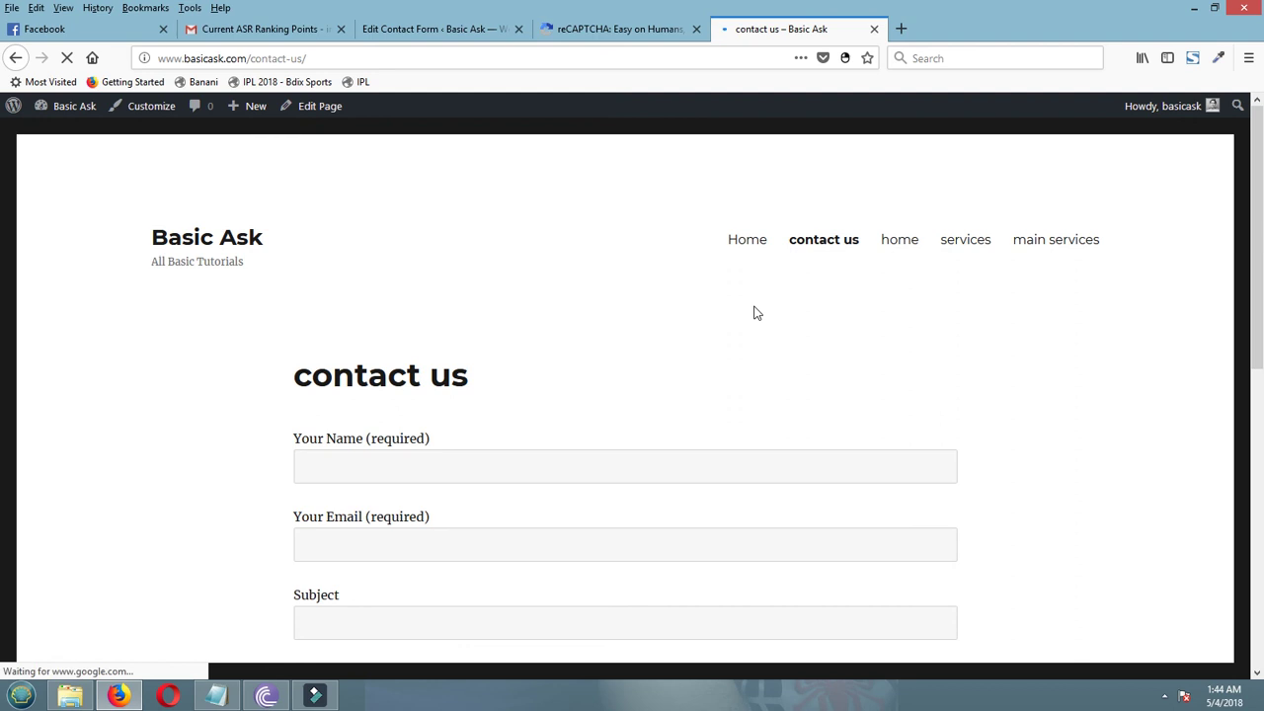
{"action": "scroll", "coordinate": [756, 308], "scroll_direction": "down", "scroll_amount": 6}
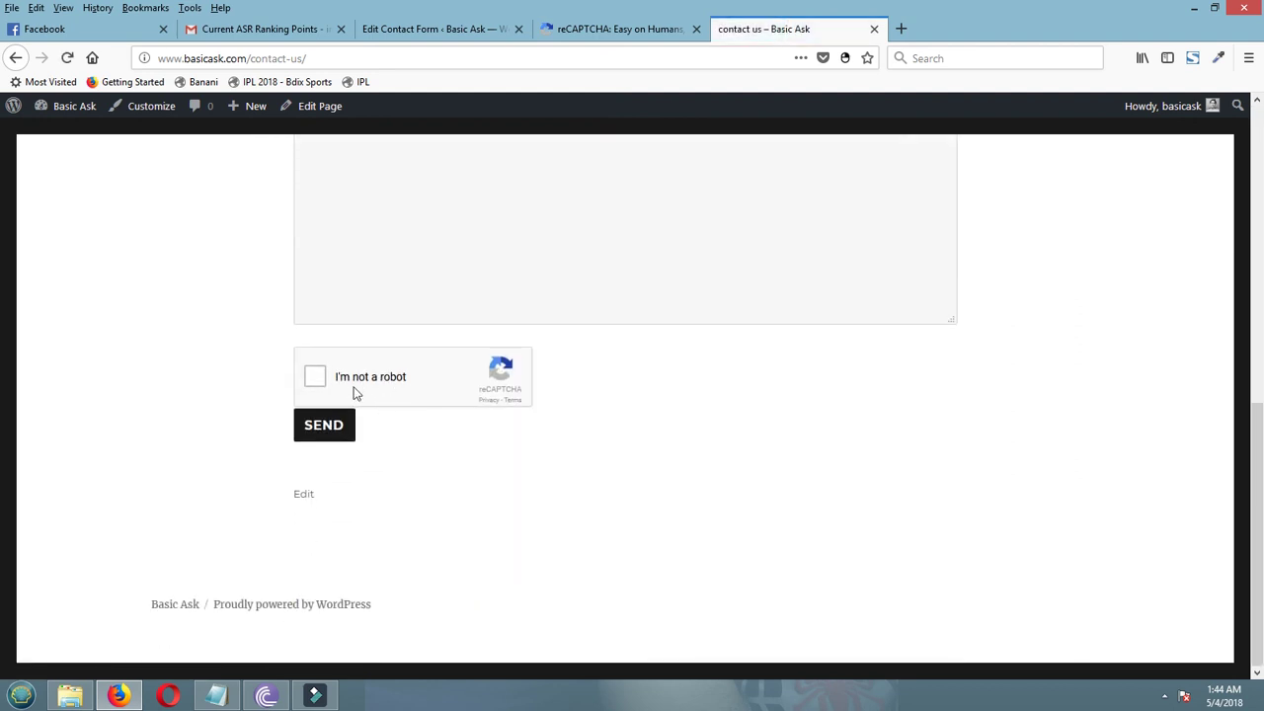
{"action": "scroll", "coordinate": [544, 413], "scroll_direction": "up", "scroll_amount": 4}
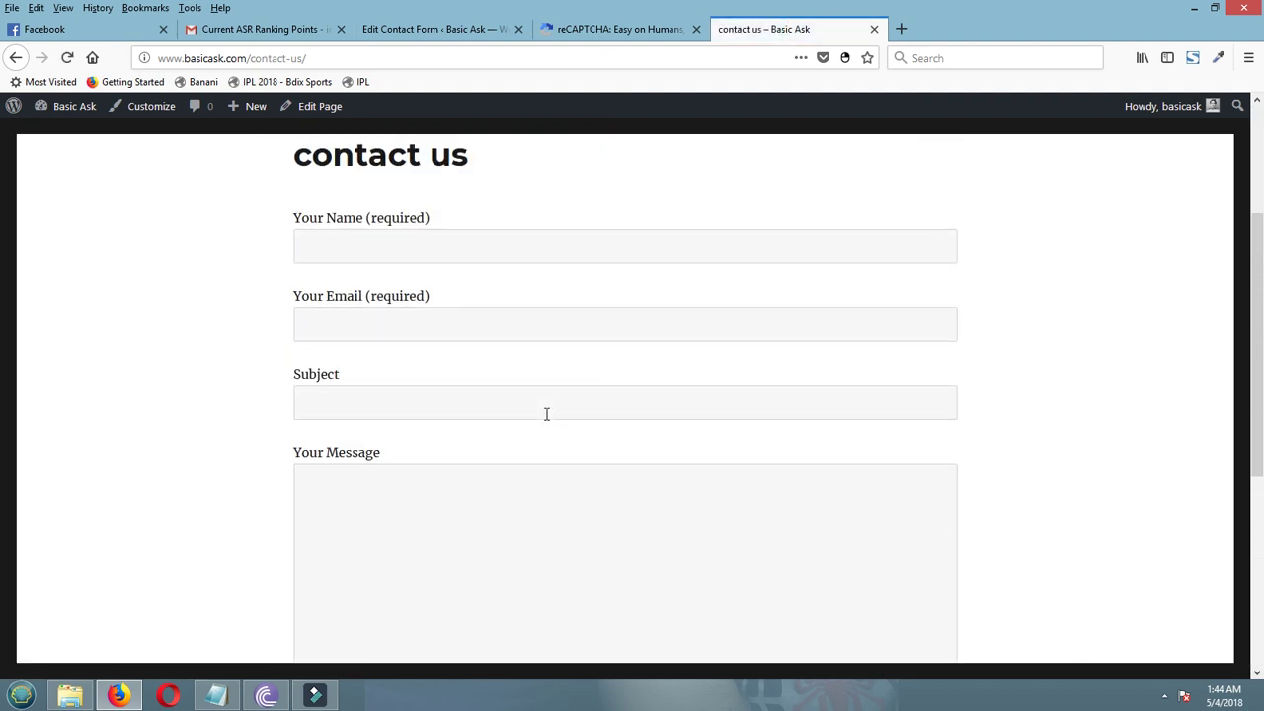
{"action": "scroll", "coordinate": [543, 413], "scroll_direction": "down", "scroll_amount": 3}
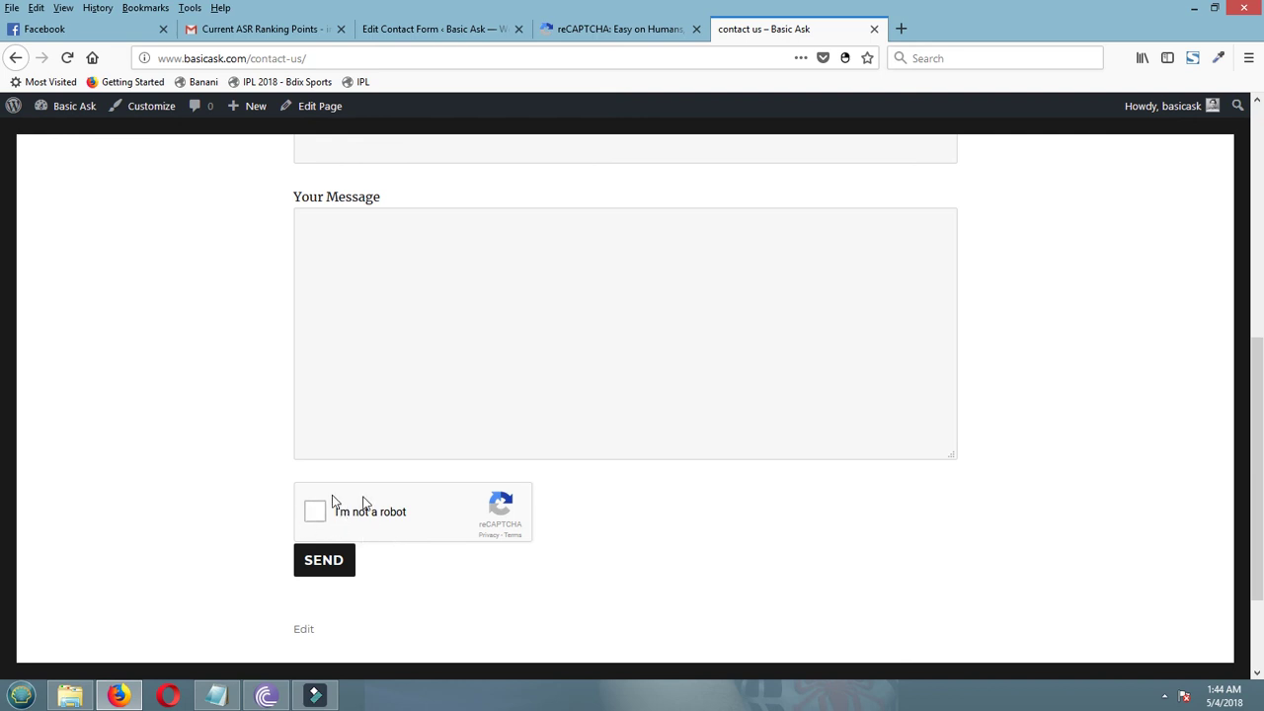